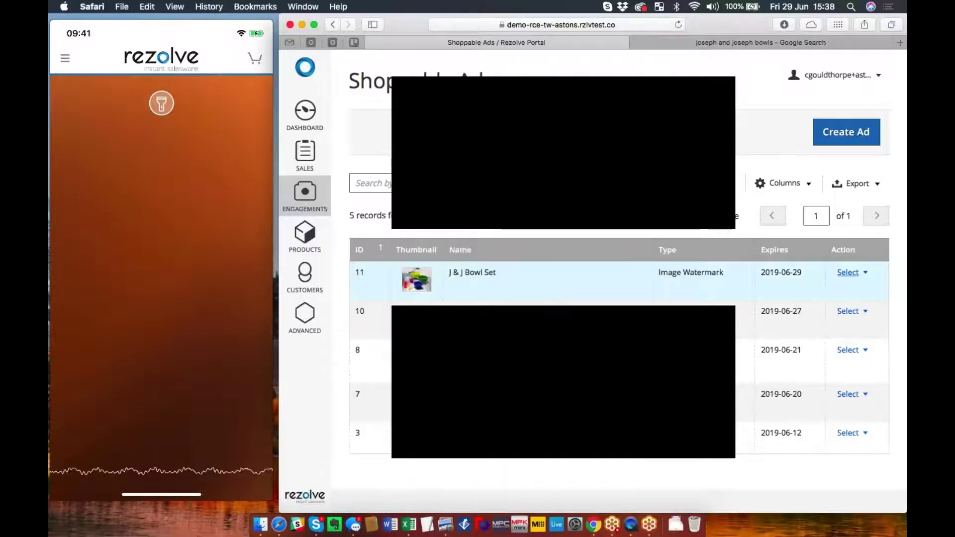
- Edit the J & J Bowl Set ad, renaming it "J & J Bowl Set for kitchen" and changing the year in its description to 2019
click(848, 272)
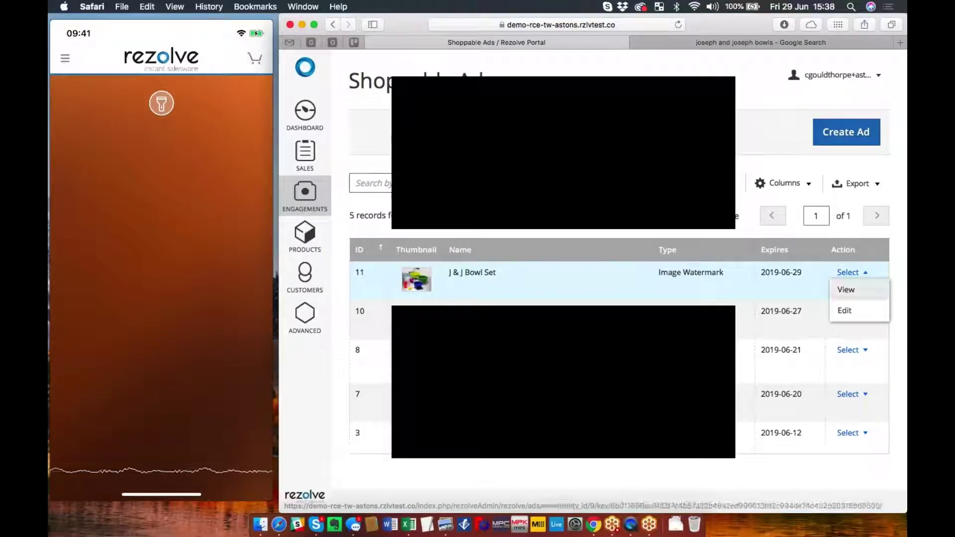
click(845, 310)
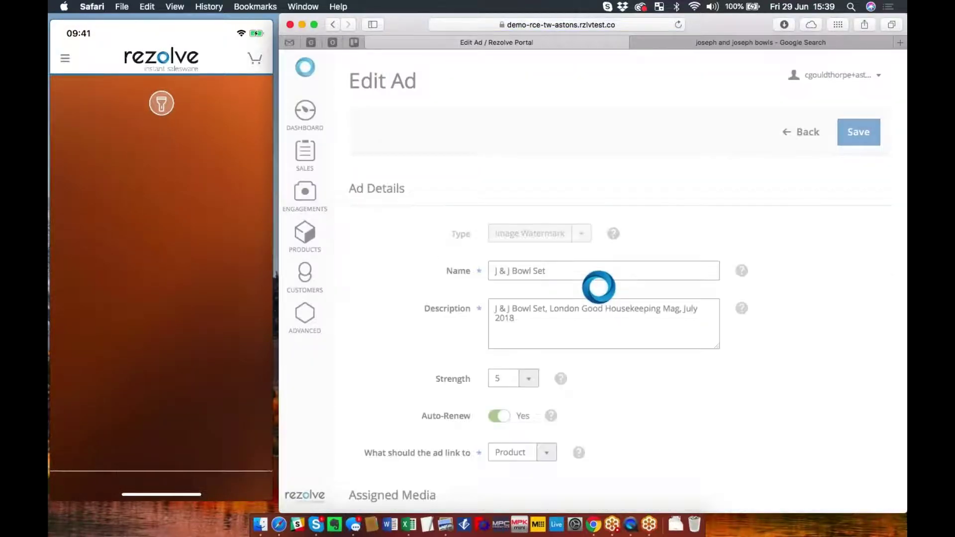
scroll(744, 258, down, 3)
click(574, 200)
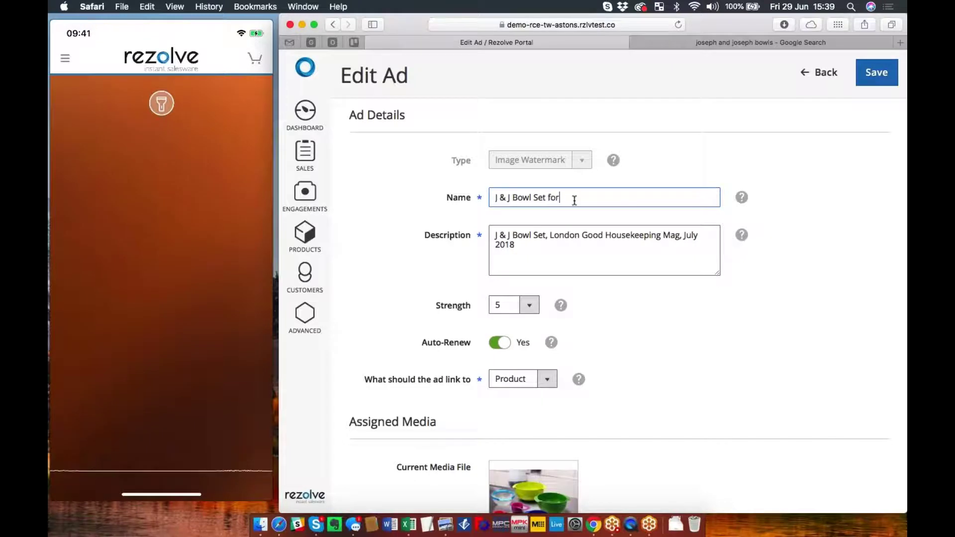
click(535, 244)
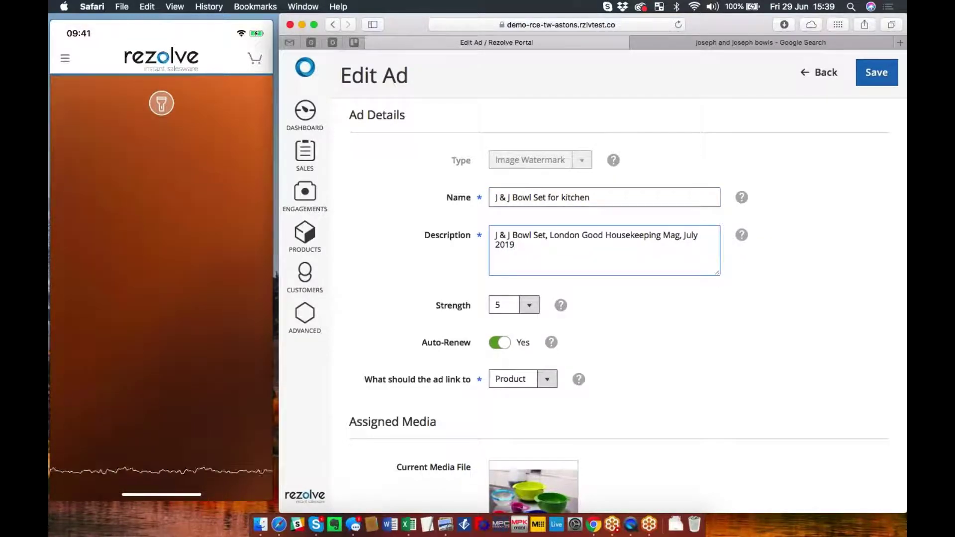
- Review the ad's strength guidance, link setting, current media file and assigned product list
scroll(562, 258, down, 3)
mouse_move(561, 221)
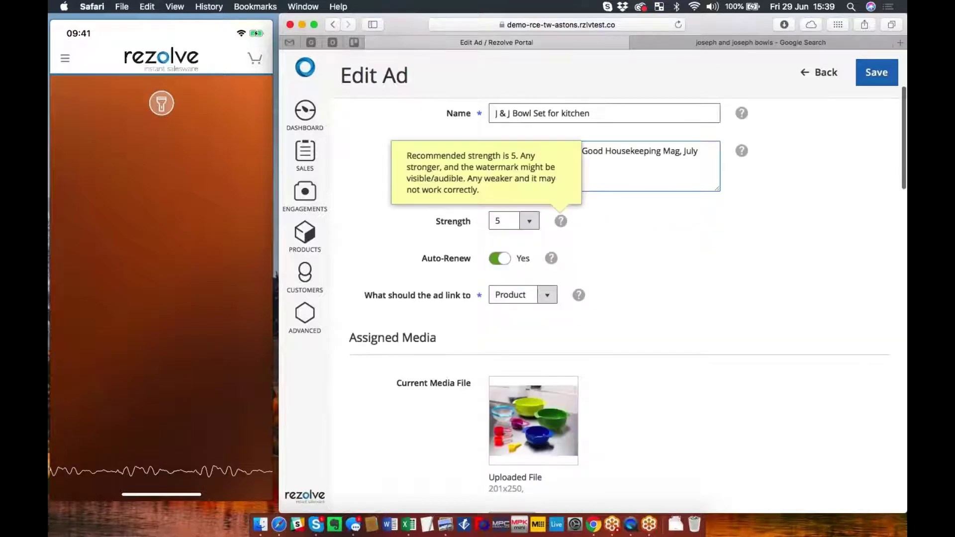
scroll(706, 347, down, 4)
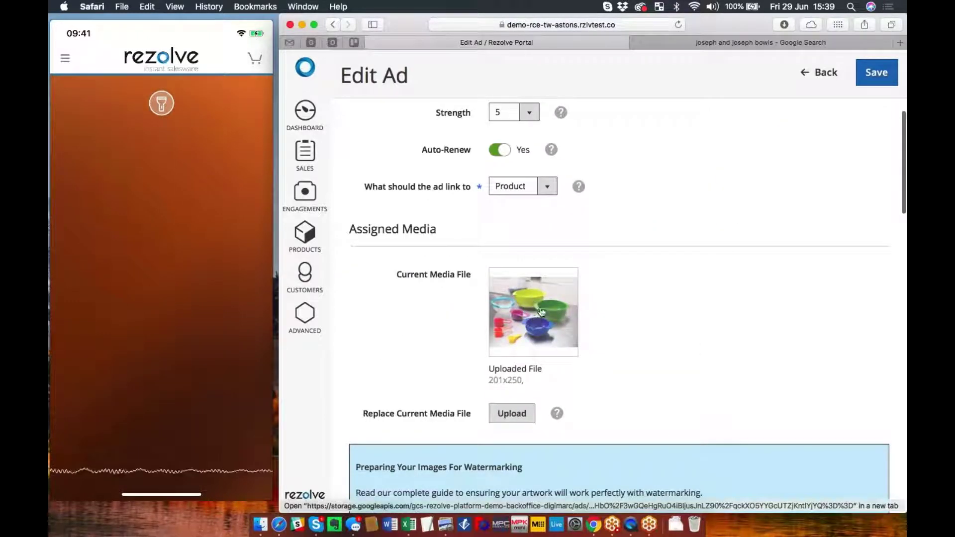
scroll(672, 350, down, 10)
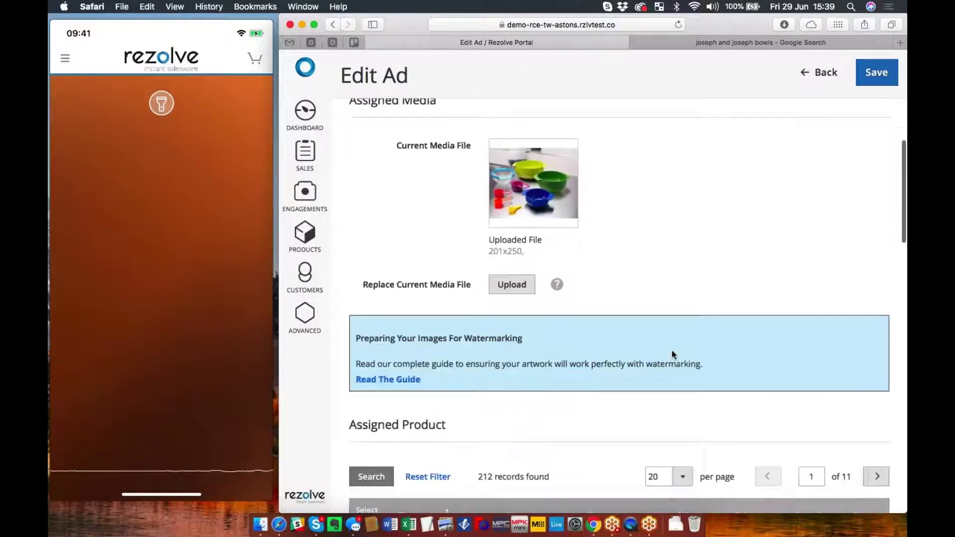
scroll(672, 351, down, 2)
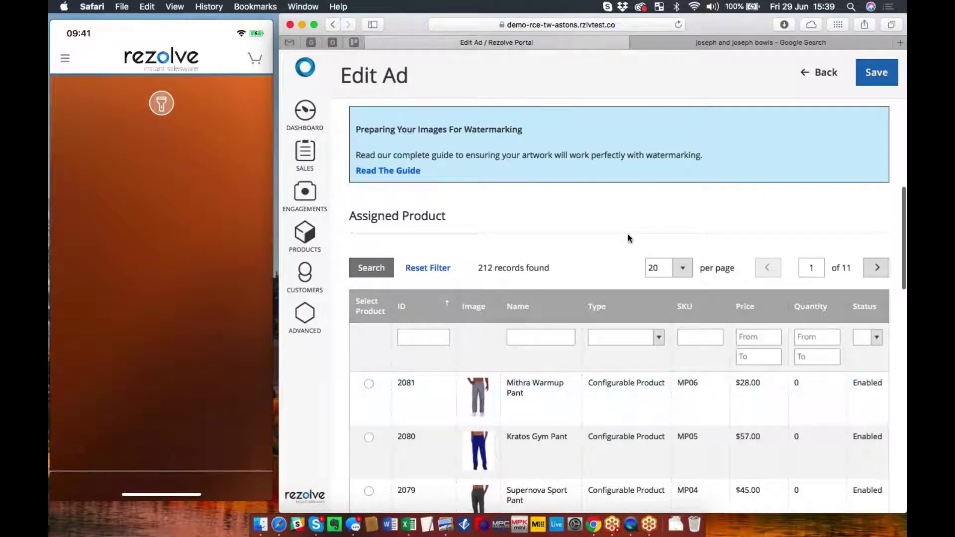
scroll(629, 238, up, 4)
scroll(630, 239, up, 7)
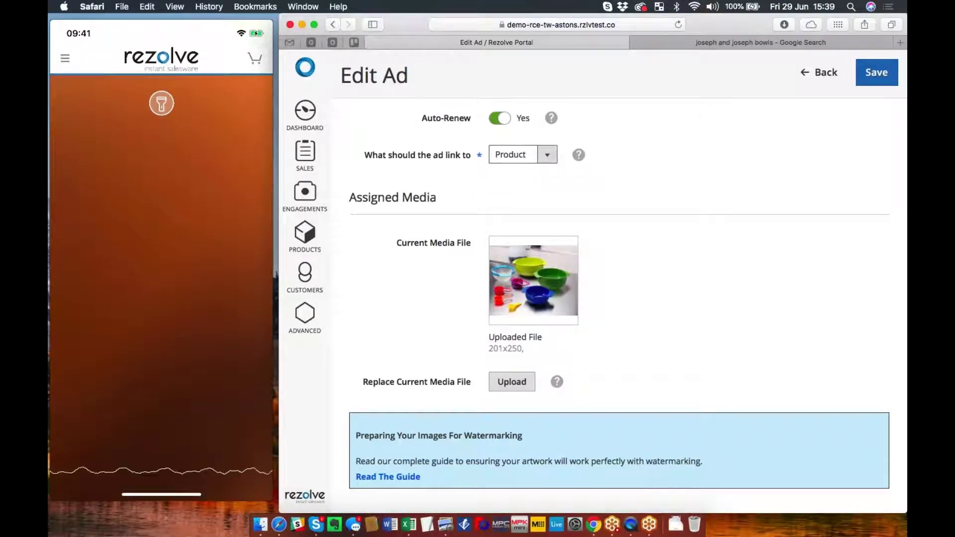
scroll(617, 299, up, 1)
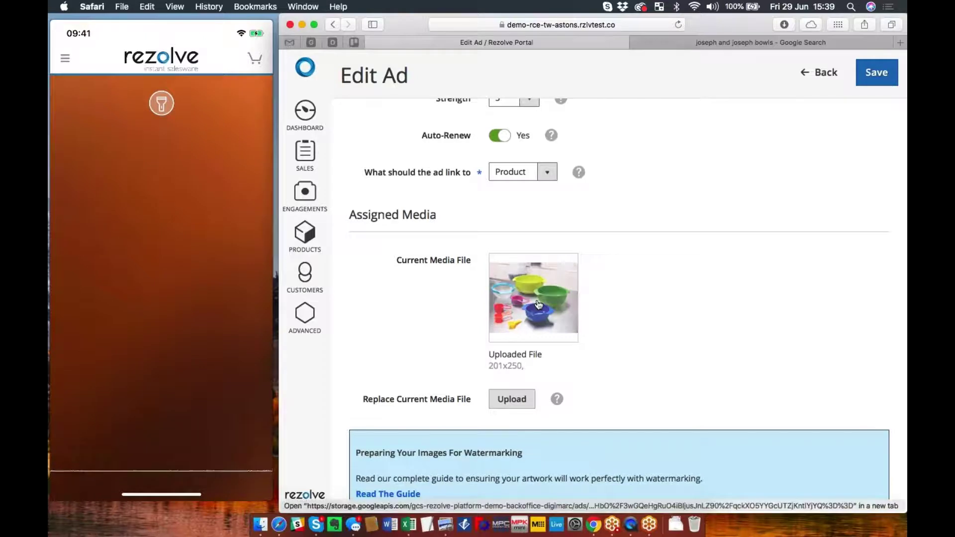
- Replace the ad's current media file with nest_opal_r3.jpg from the Desktop
click(510, 400)
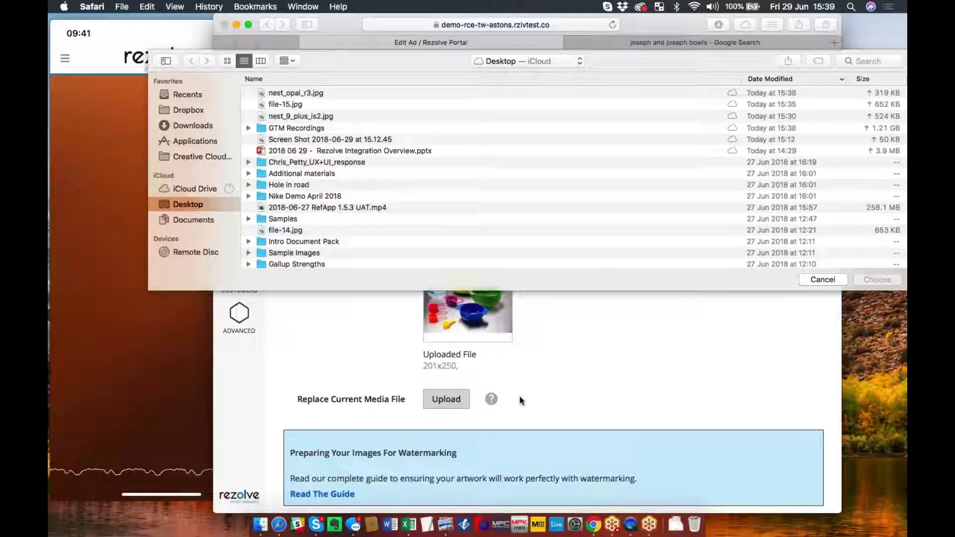
key(F11)
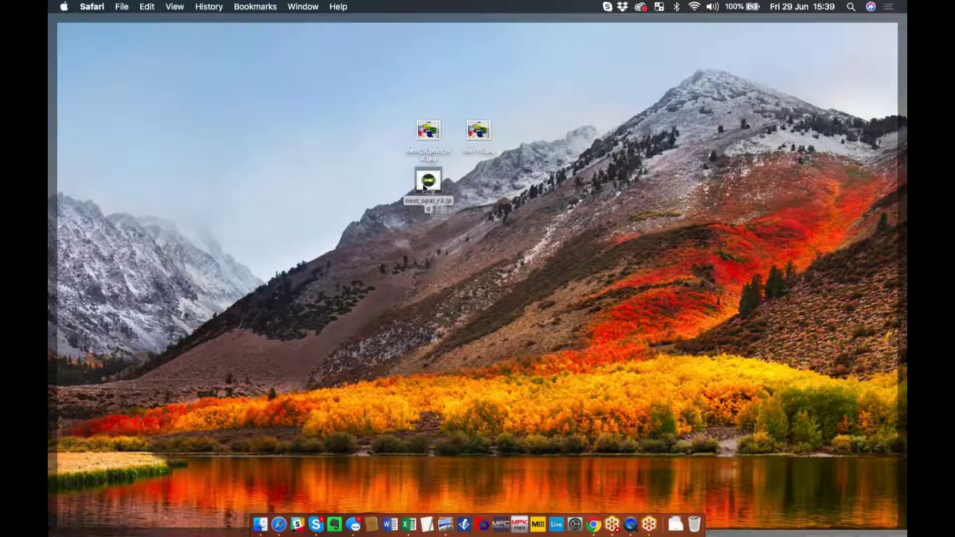
key(F11)
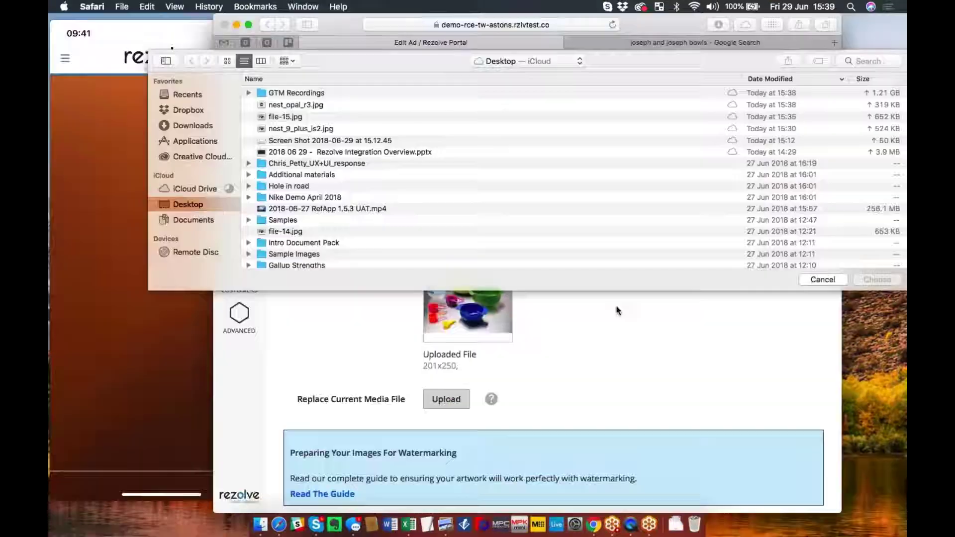
click(301, 107)
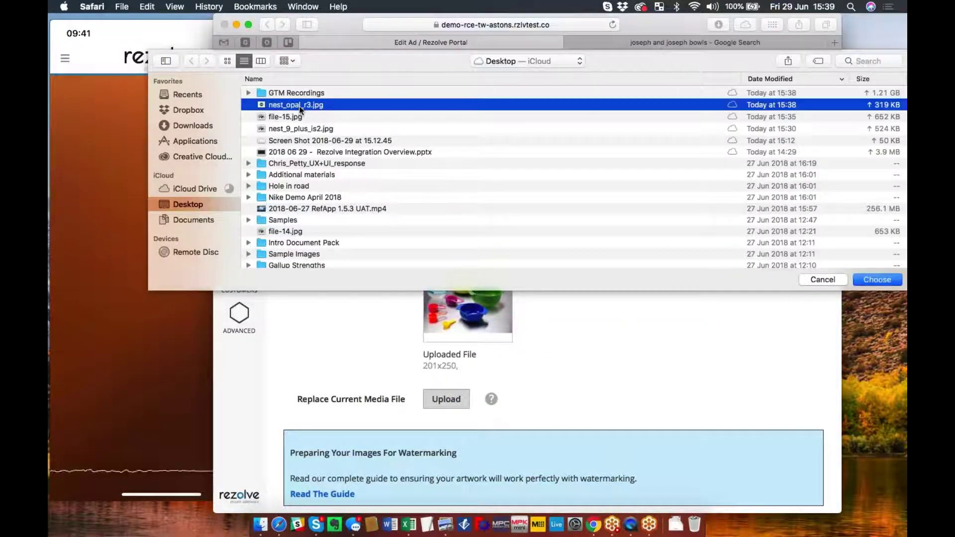
key(Return)
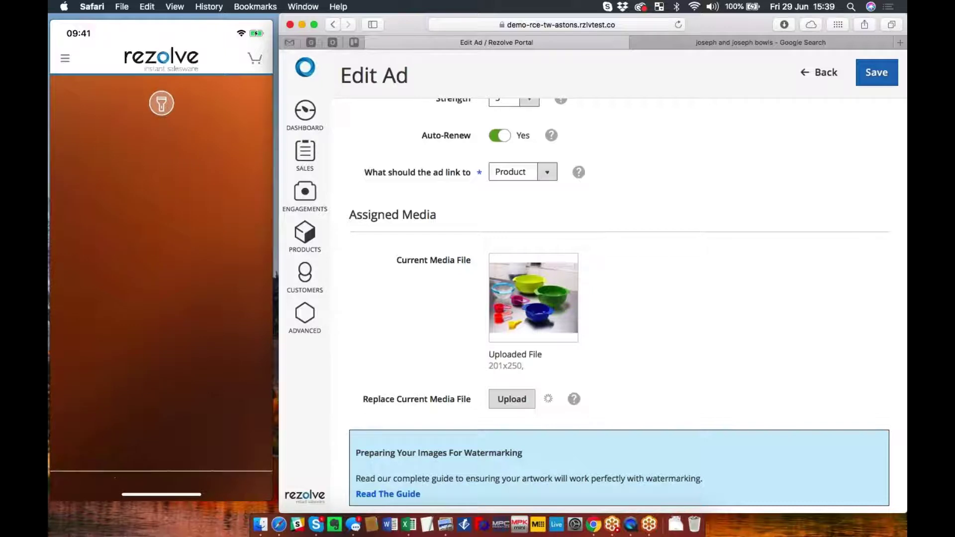
mouse_move(574, 399)
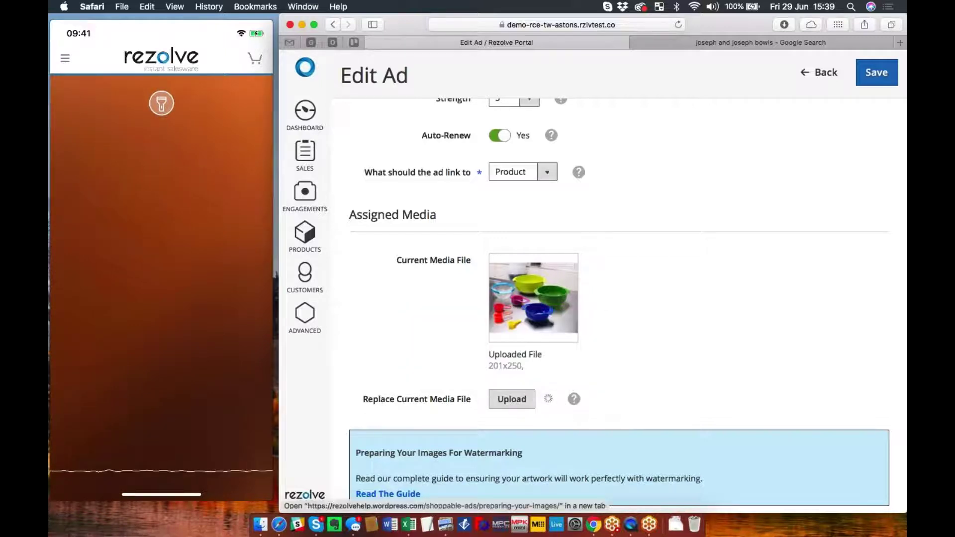
scroll(753, 192, down, 4)
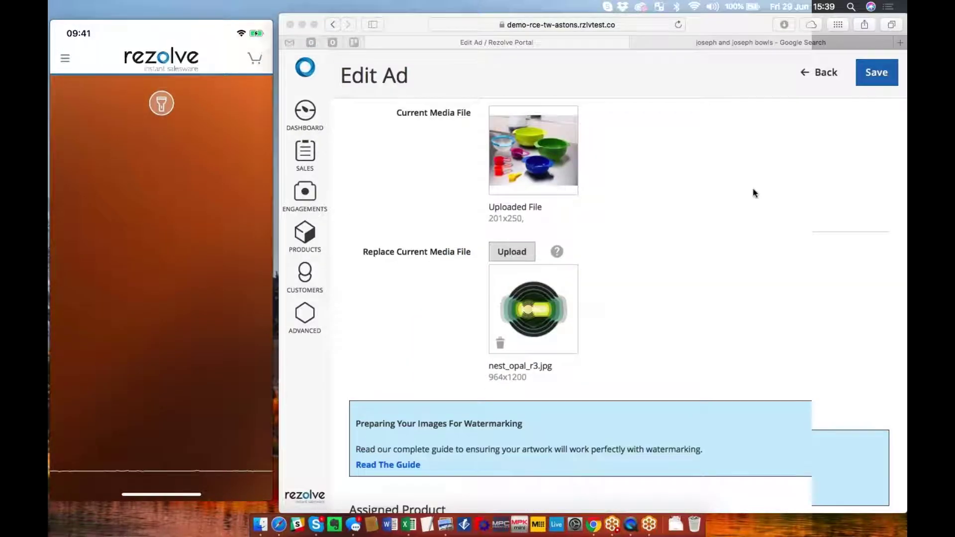
scroll(734, 215, up, 2)
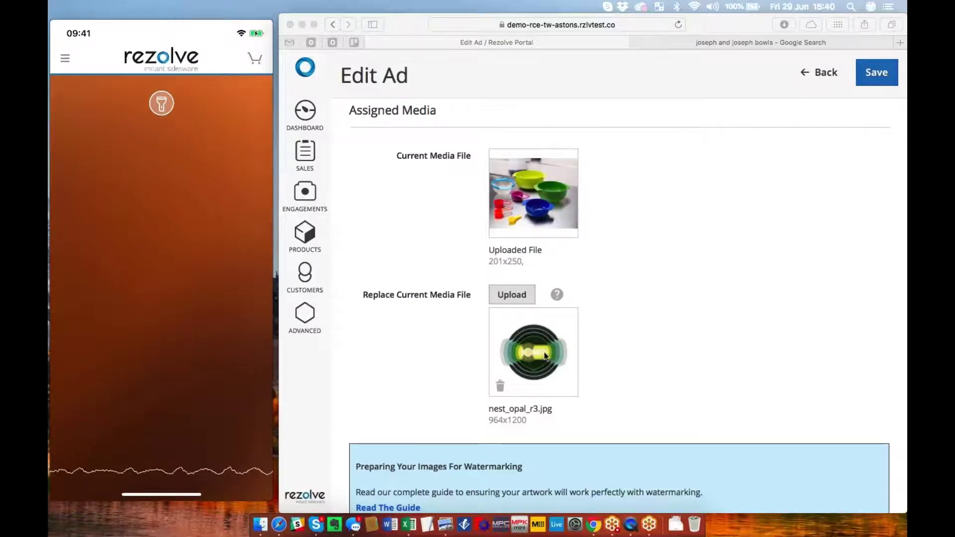
- Set the ad to link to a Category instead of a product
scroll(695, 357, up, 5)
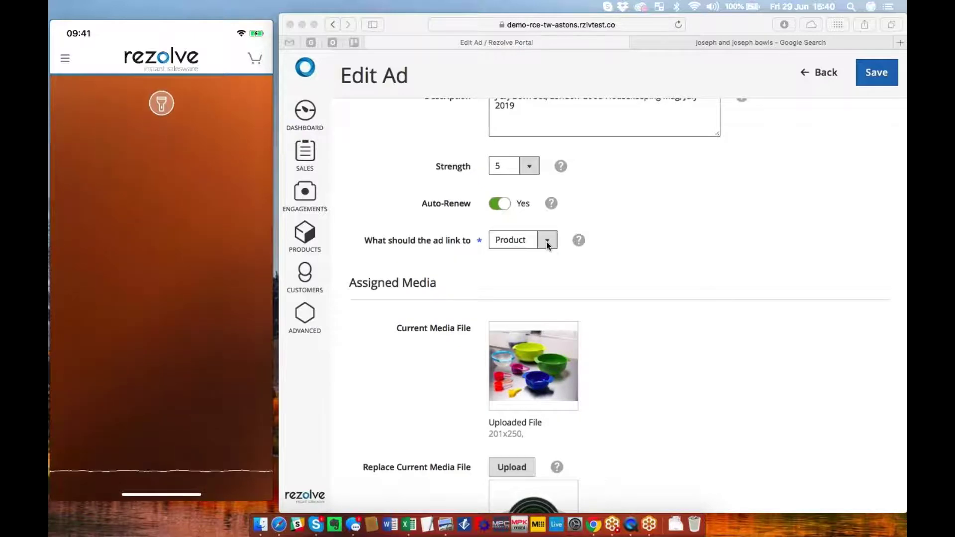
click(550, 241)
click(547, 241)
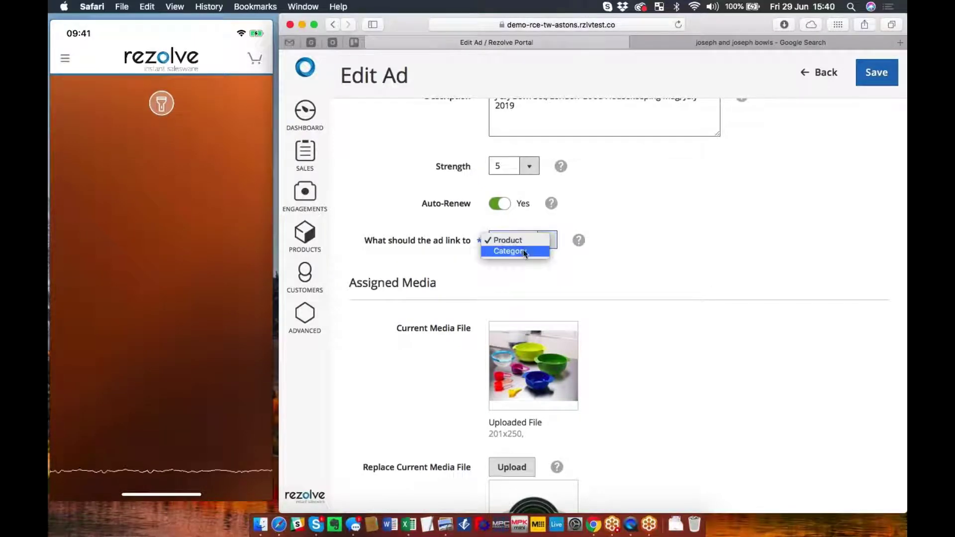
click(522, 251)
- Assign the Mobile category to the ad and save the changes
scroll(641, 360, down, 6)
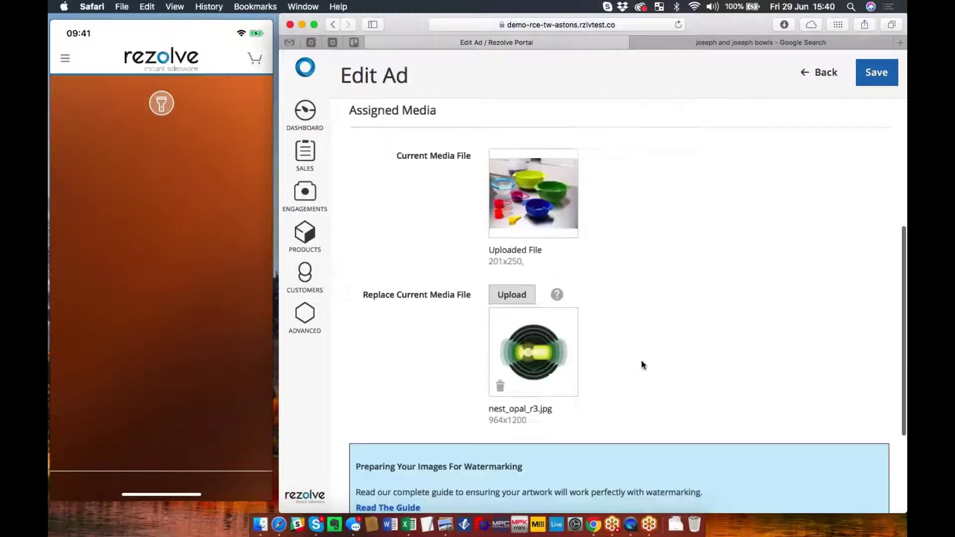
scroll(642, 364, down, 1)
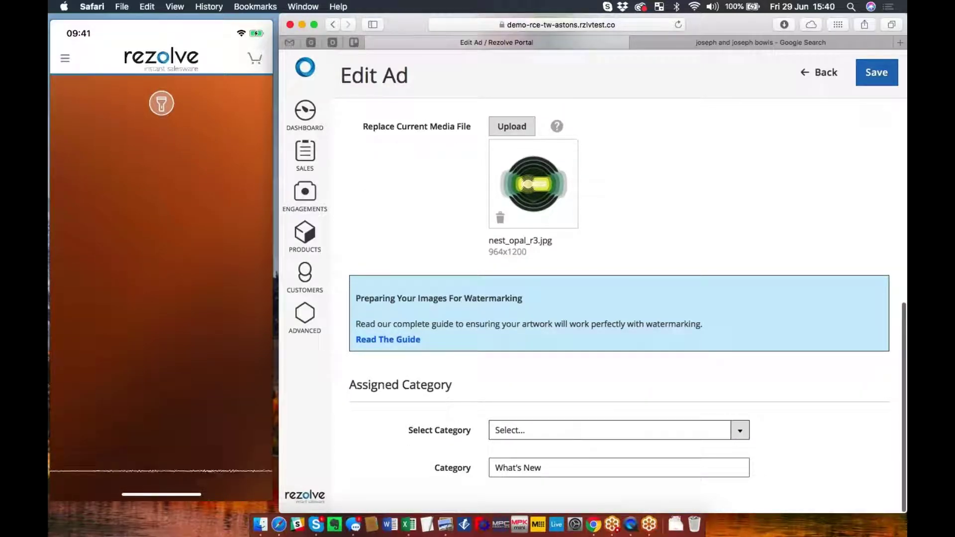
click(619, 431)
scroll(619, 430, down, 2)
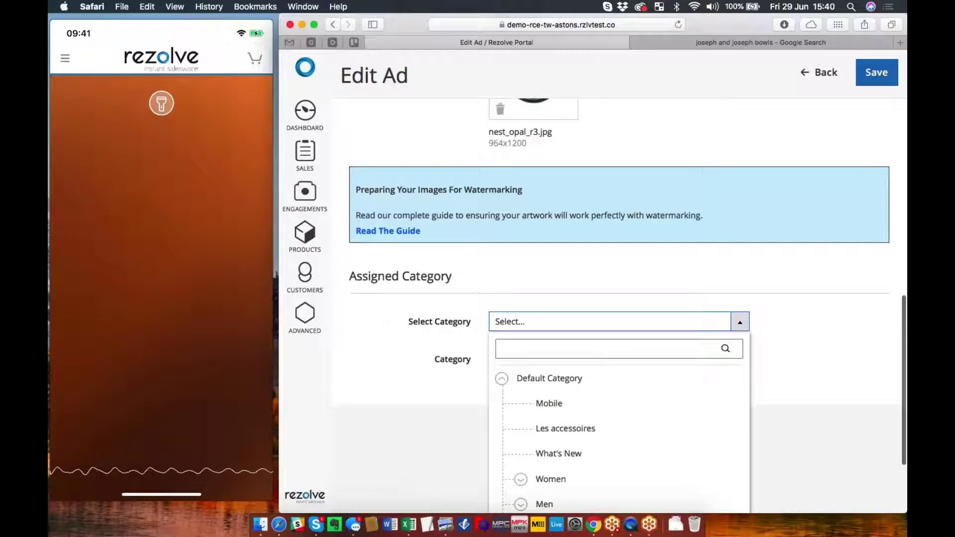
scroll(597, 418, down, 2)
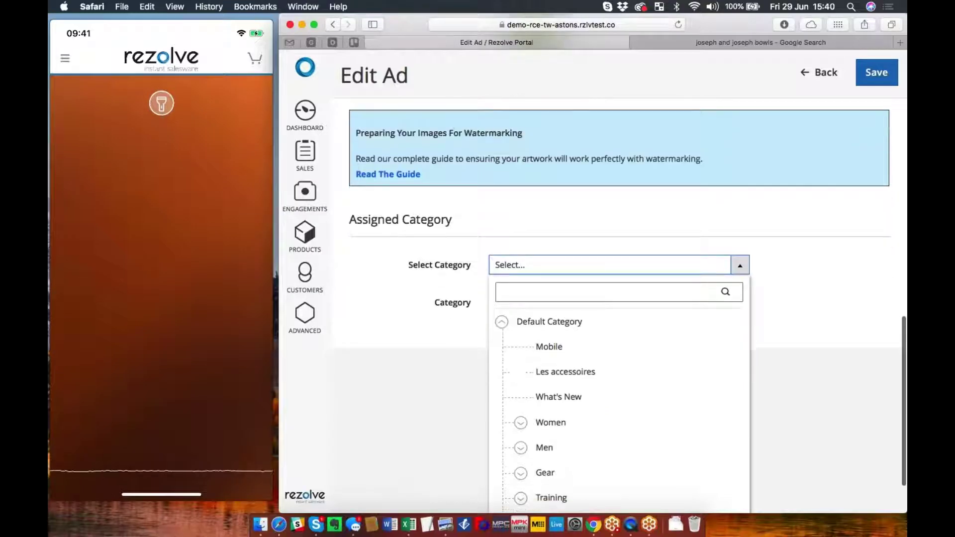
click(552, 348)
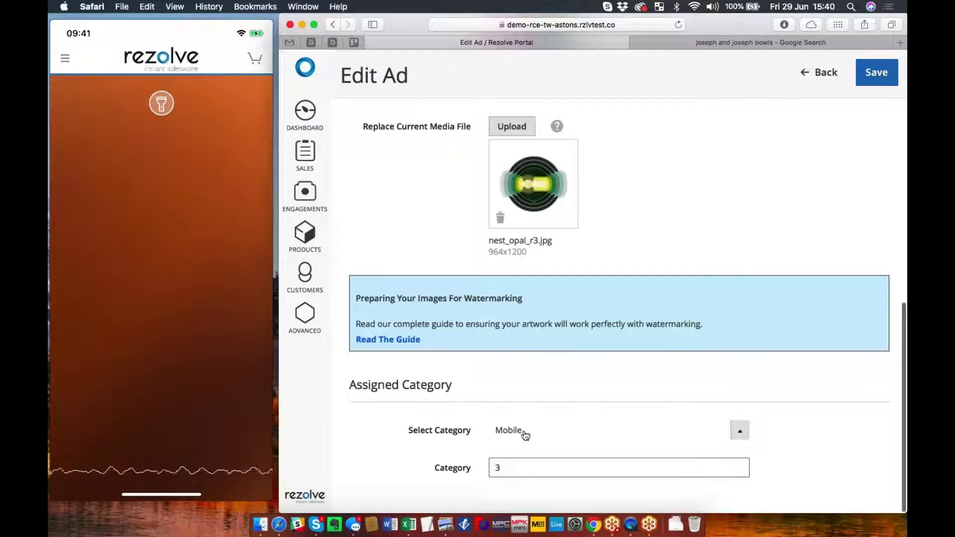
click(873, 75)
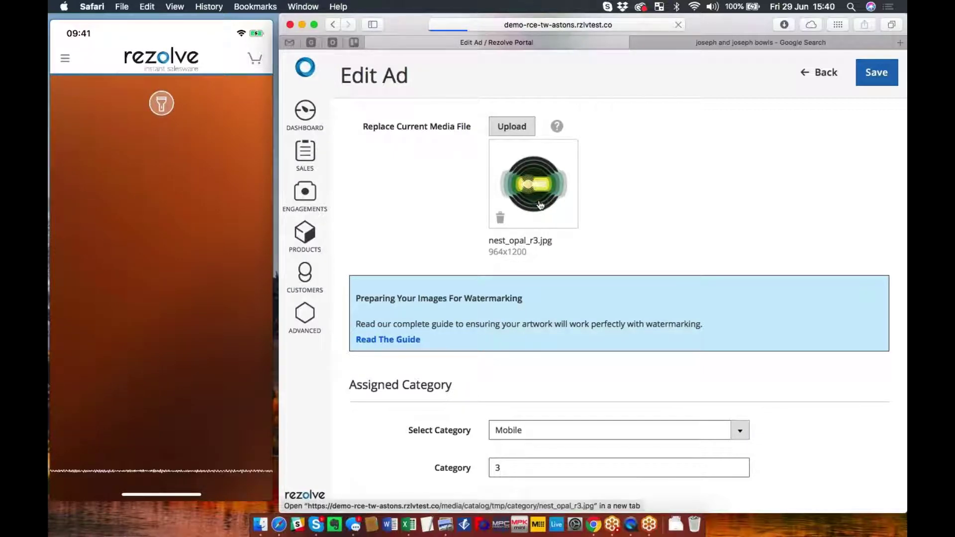
scroll(620, 198, up, 1)
scroll(620, 198, up, 3)
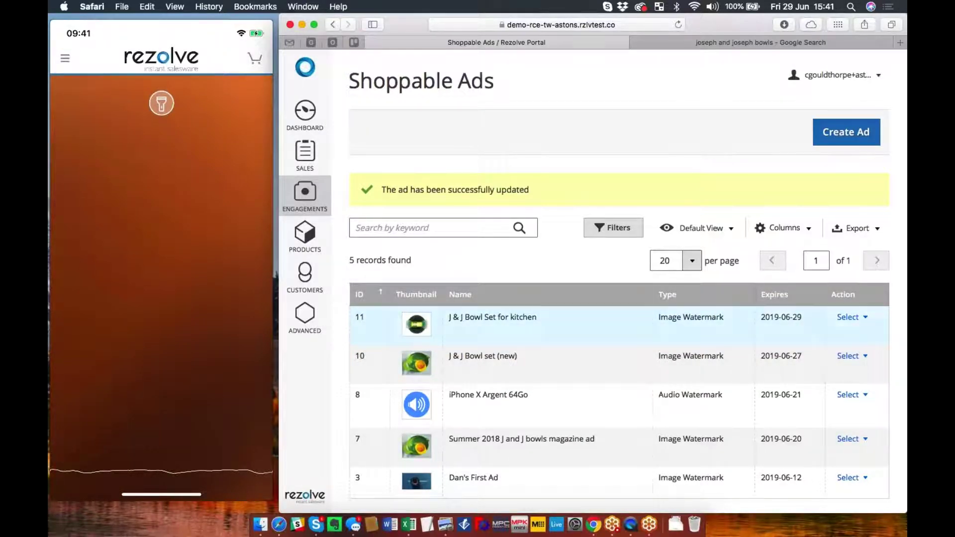
- View the updated J & J Bowl Set for kitchen ad and download its watermarked image
click(866, 319)
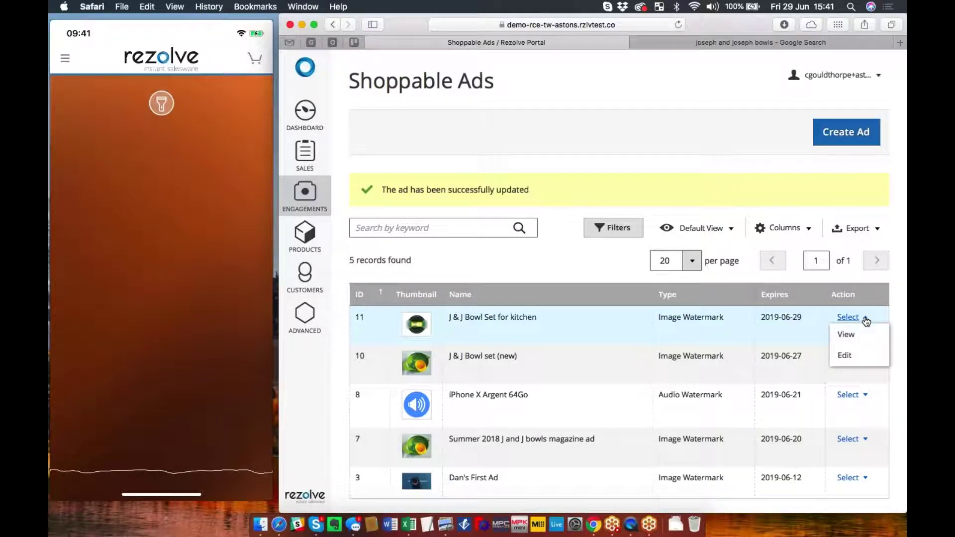
click(846, 335)
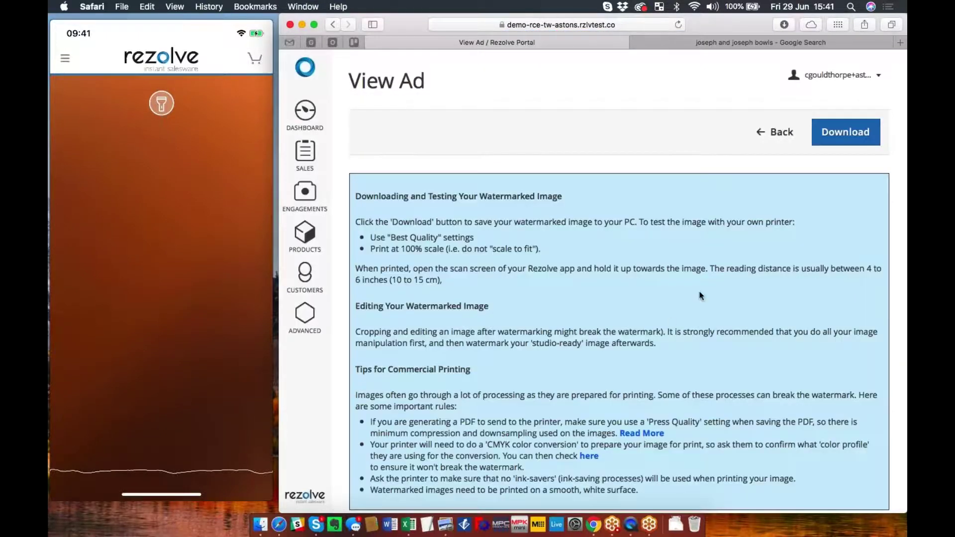
click(841, 137)
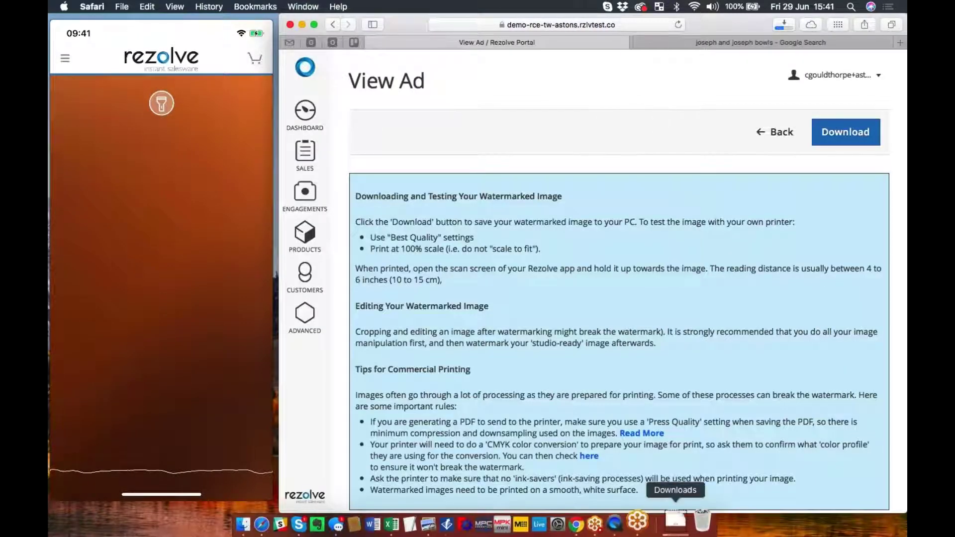
- Open the downloaded file-15.jpg in Preview, place its window beside the phone screen and show it at actual size
click(675, 520)
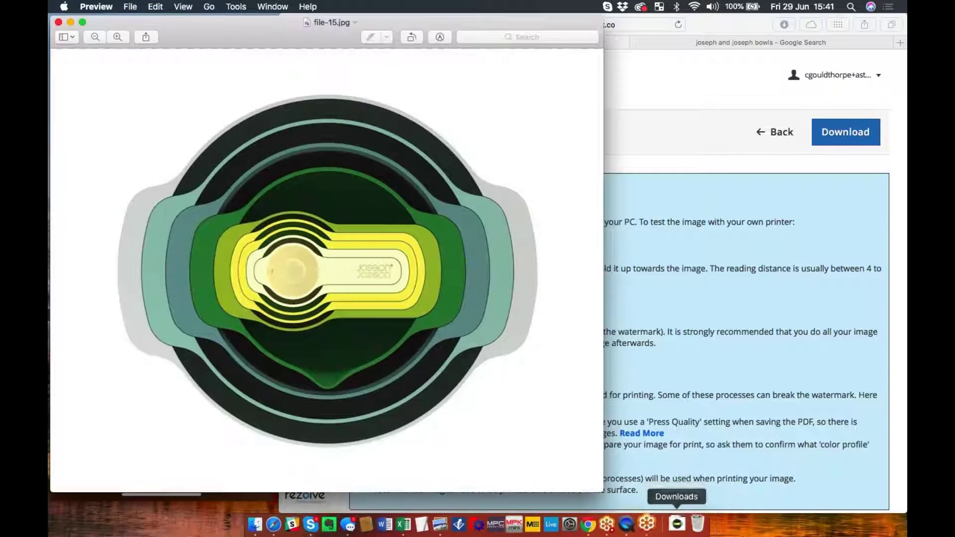
drag(438, 19, 711, 37)
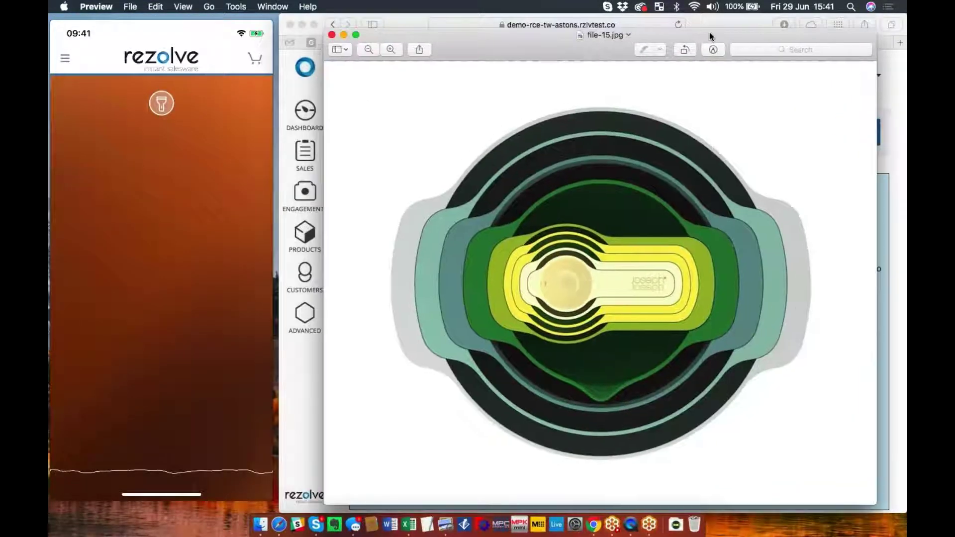
click(183, 7)
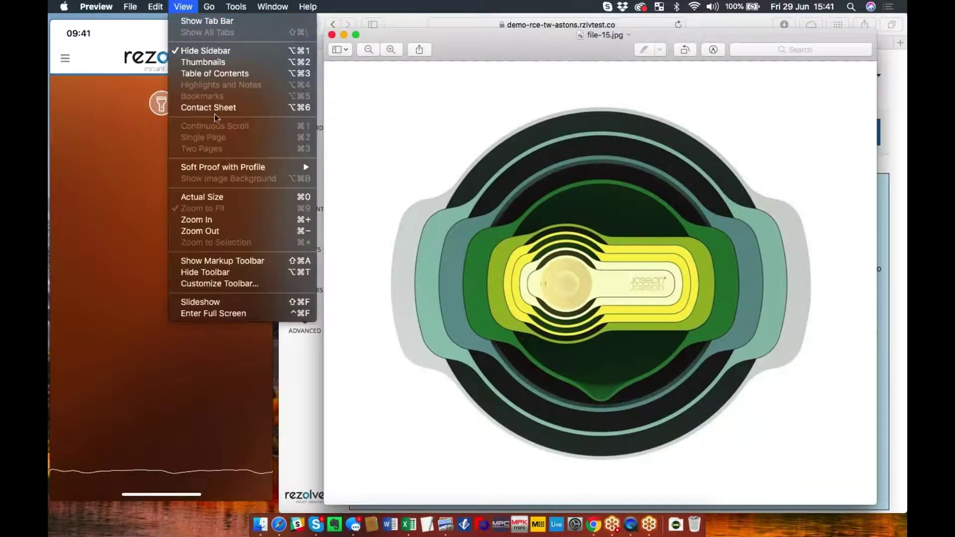
click(221, 199)
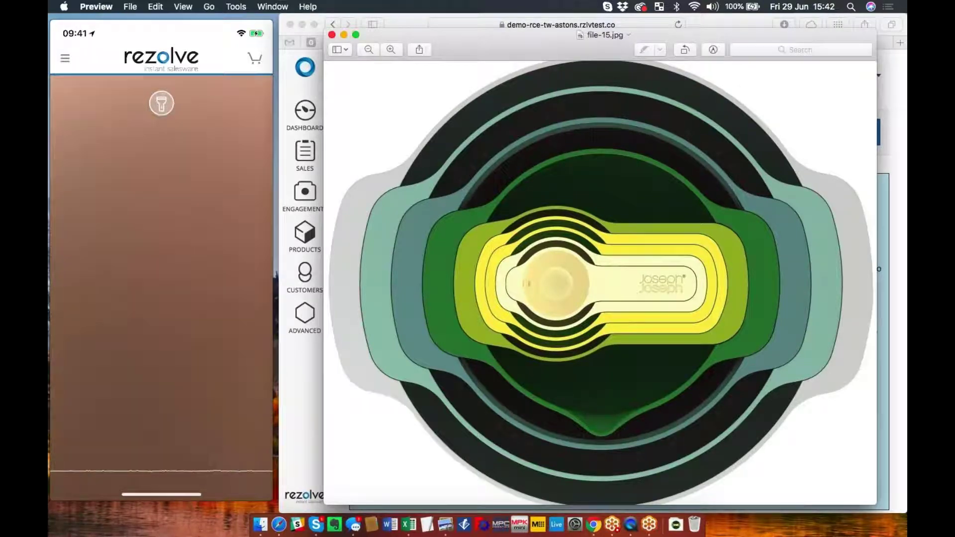
- Switch back to Safari and return from the ad view to the Shoppable Ads list
click(397, 26)
click(767, 135)
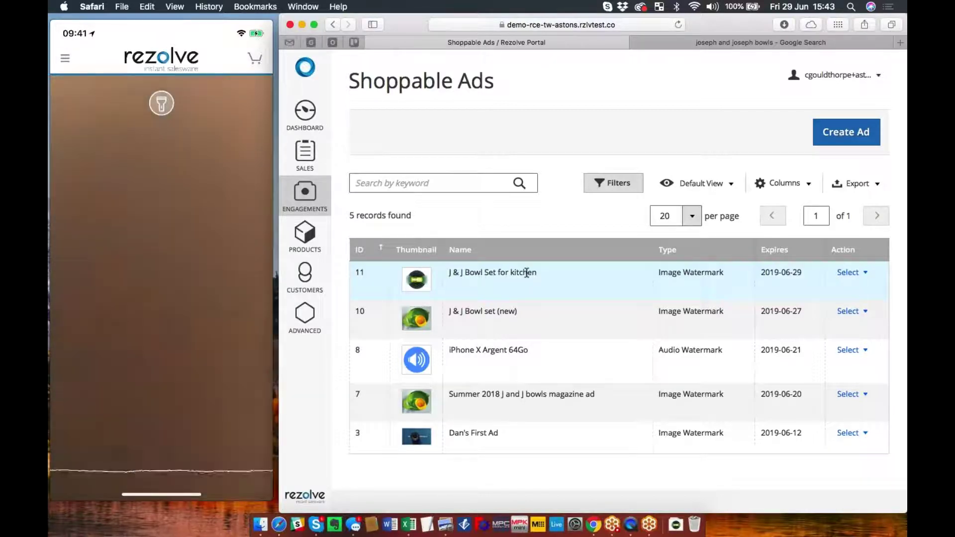
- Switch to the file-15.jpg window in Preview and place it directly beside the phone screen
click(676, 521)
click(375, 133)
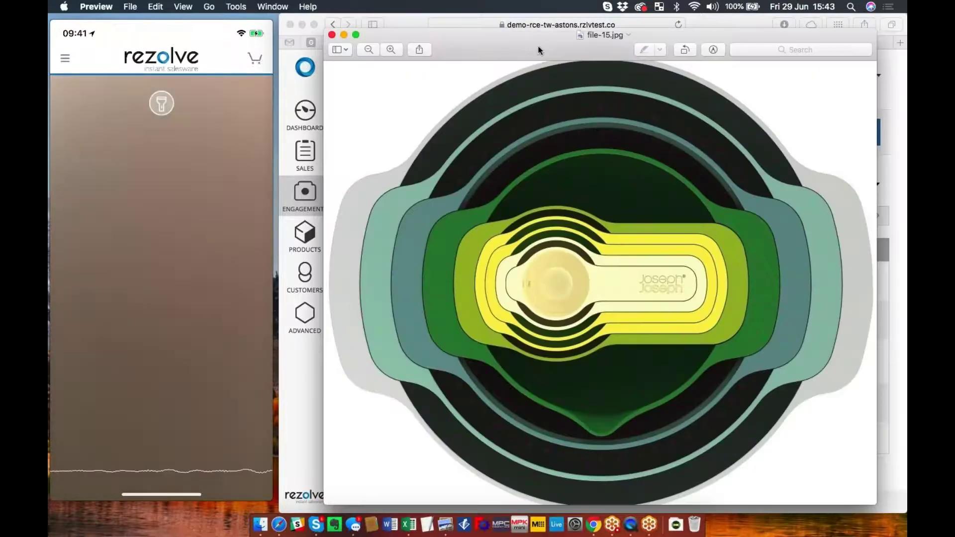
drag(500, 31, 423, 37)
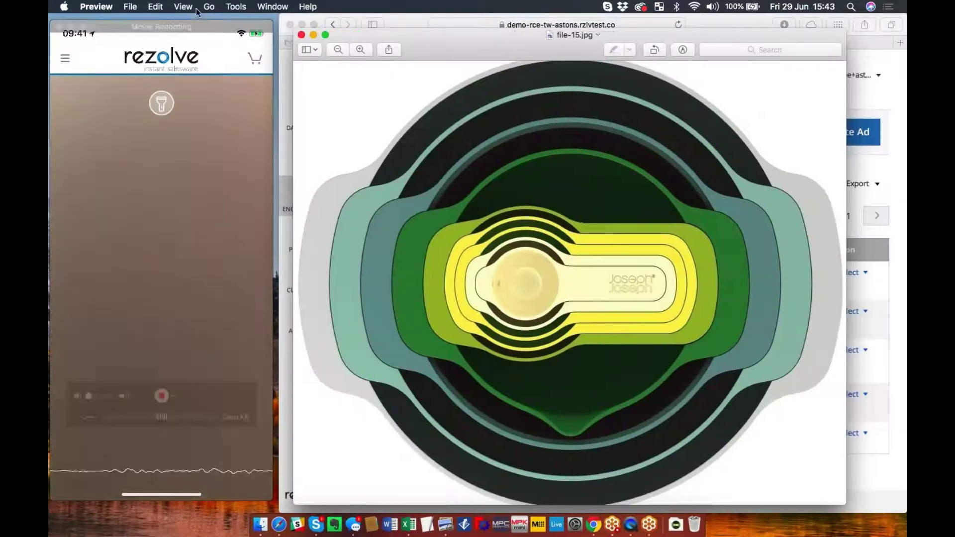
click(188, 9)
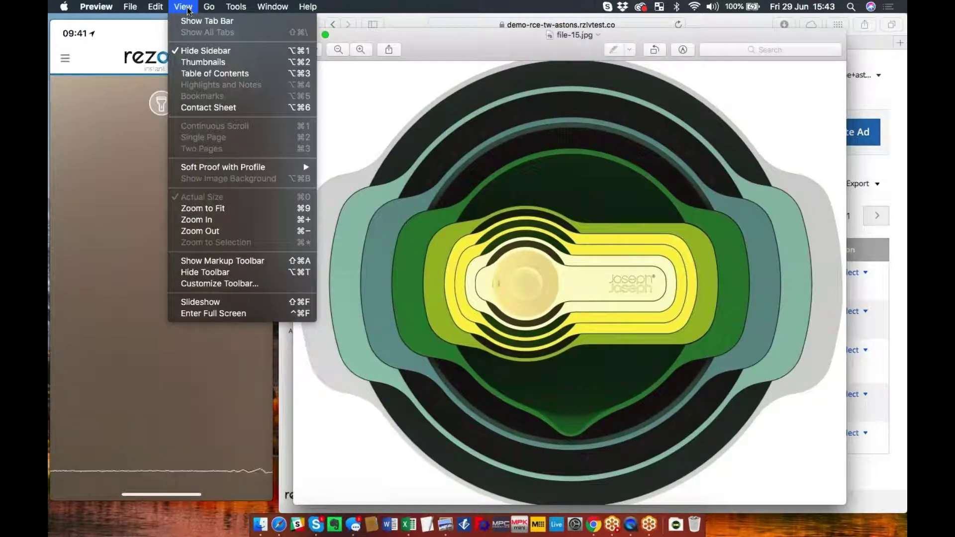
click(462, 46)
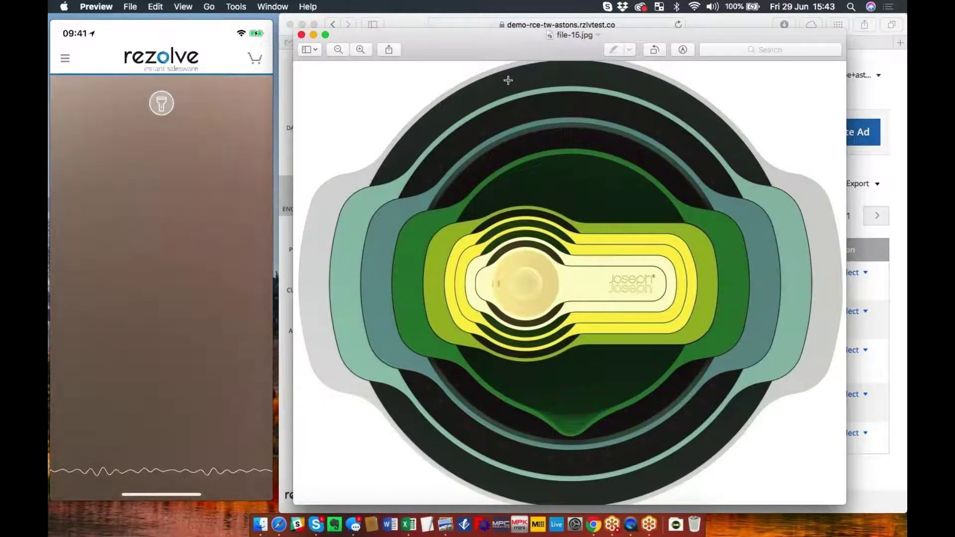
drag(489, 46, 469, 43)
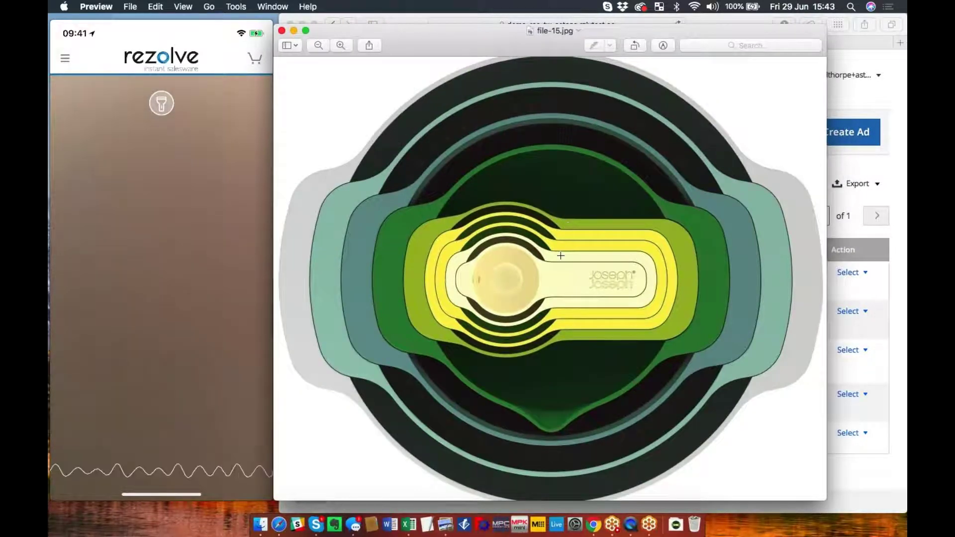
- Zoom far out on the bowl image in file-15.jpg and return it to actual size
scroll(561, 255, down, 10)
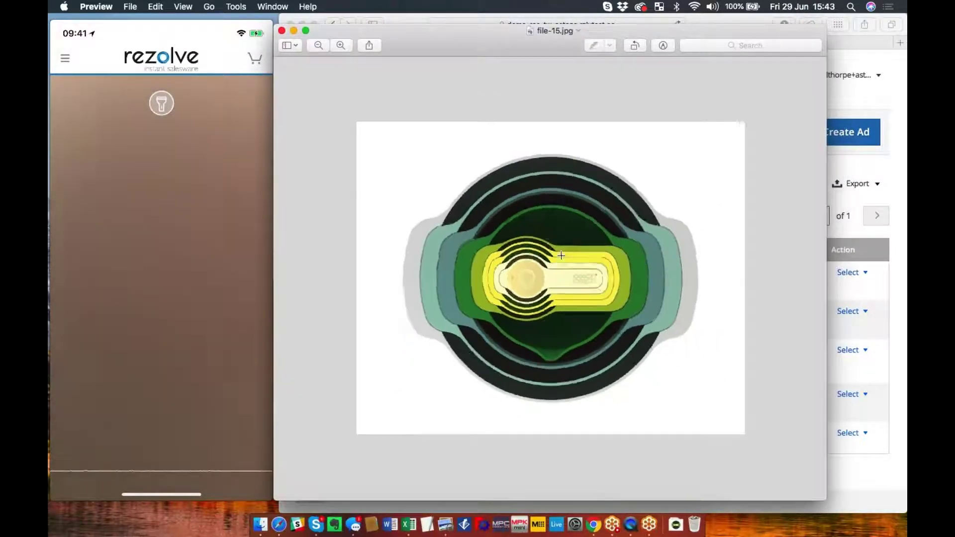
scroll(561, 255, down, 5)
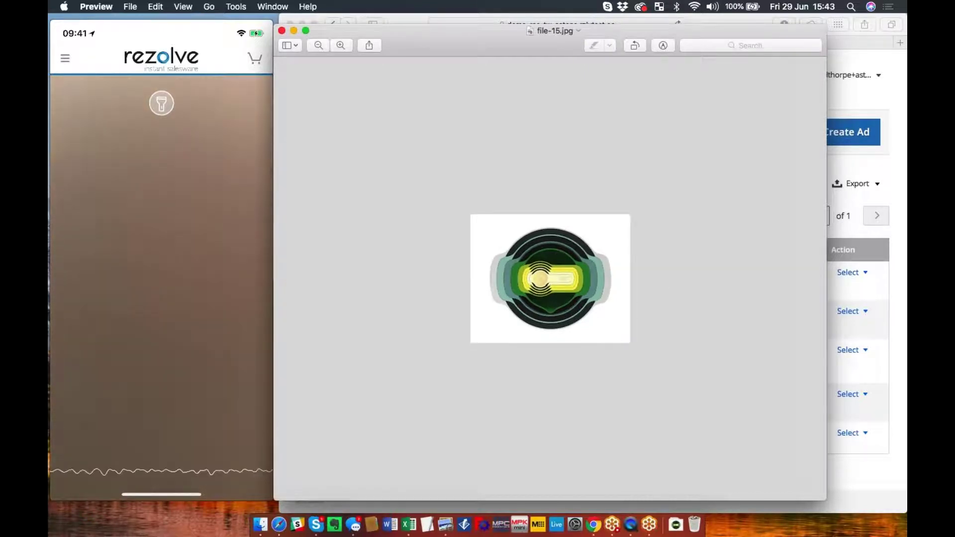
click(156, 7)
mouse_move(190, 11)
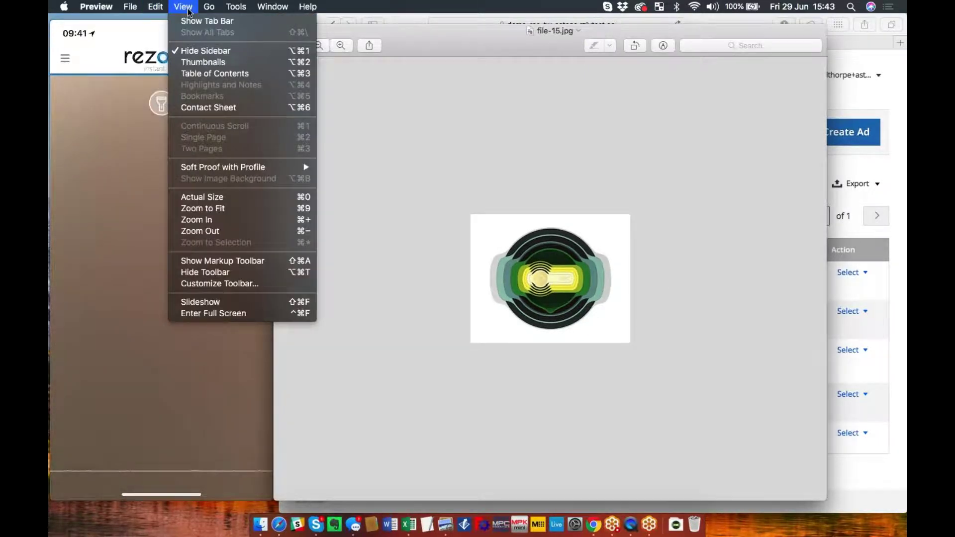
click(211, 199)
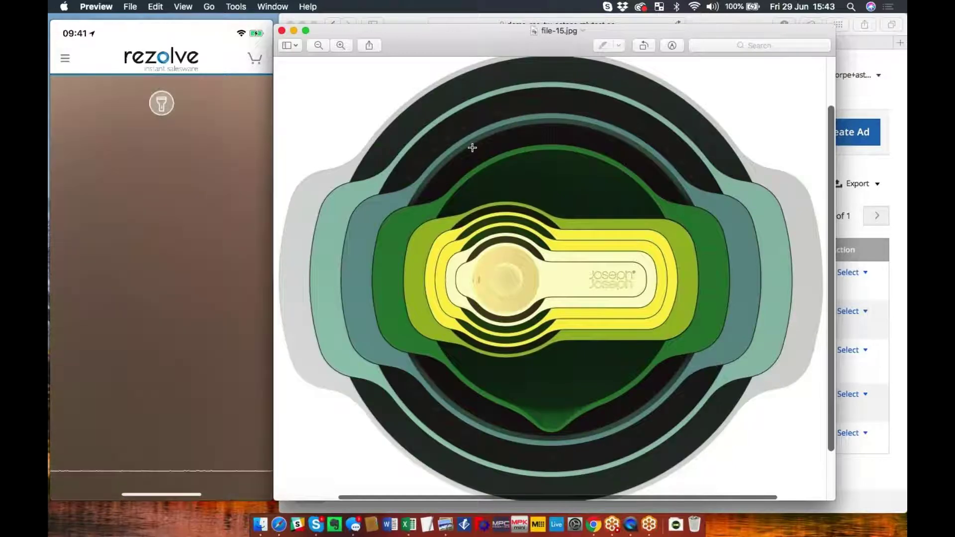
- Shrink the displayed bowl image to a small size for scanning with the phone
scroll(473, 147, down, 5)
scroll(473, 148, down, 2)
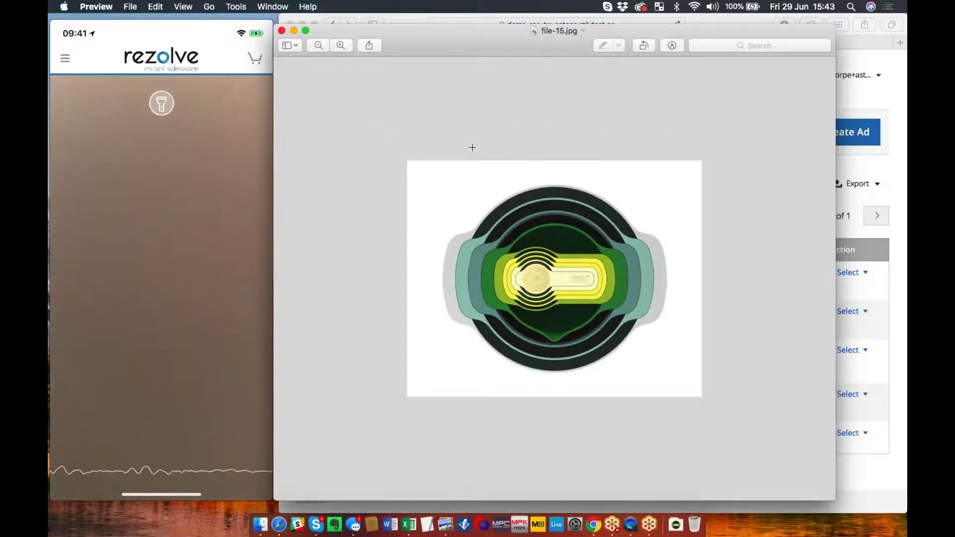
scroll(473, 148, down, 4)
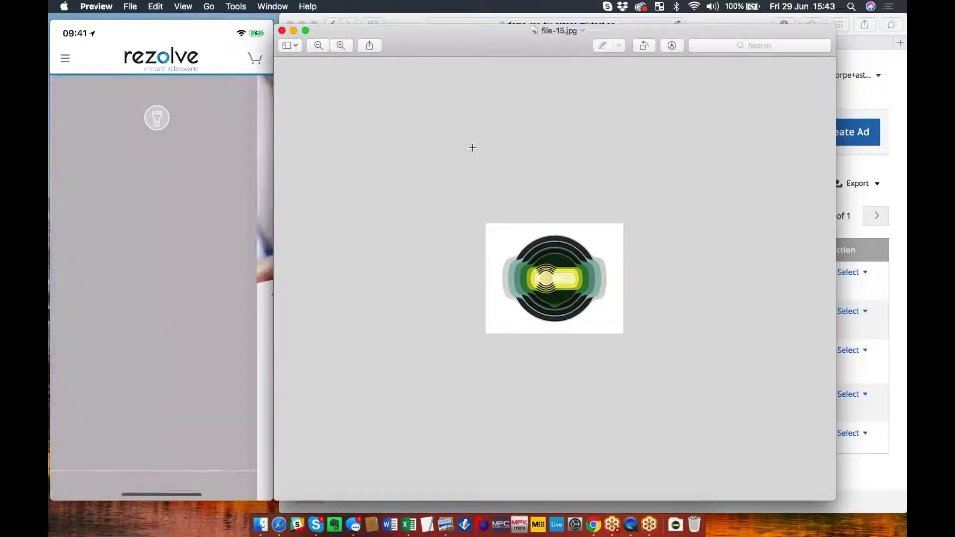
scroll(564, 240, down, 3)
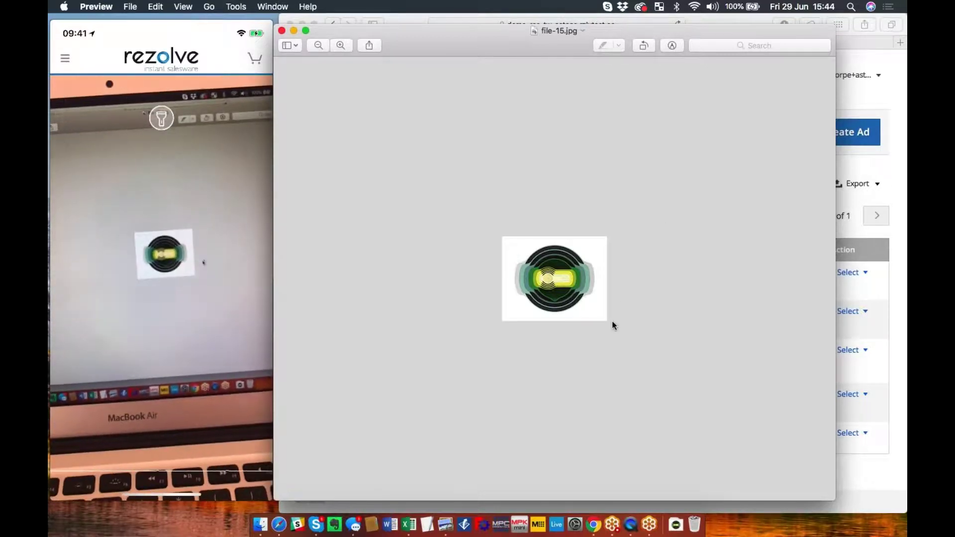
- Enlarge the bowl image in stages for more phone scans, finishing at actual size
key(super+equal)
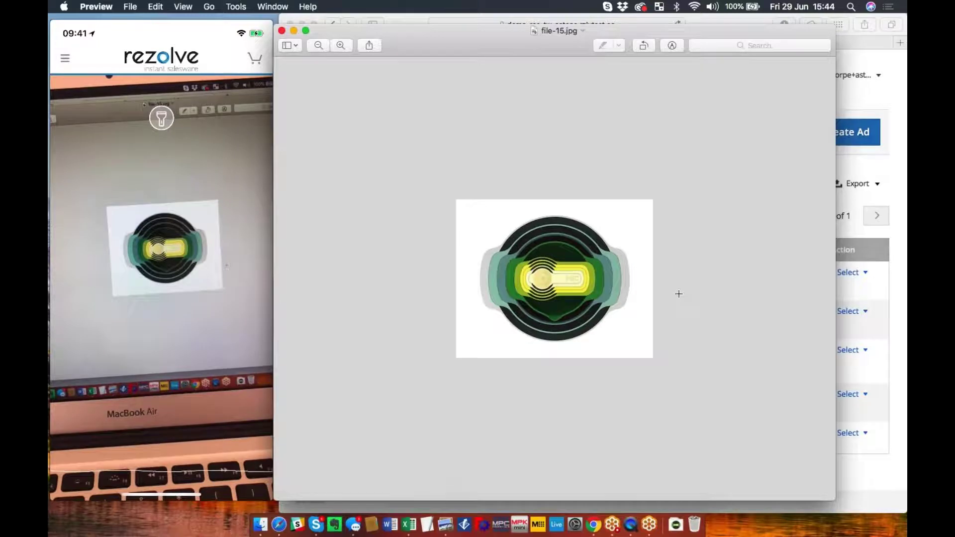
key(super+equal)
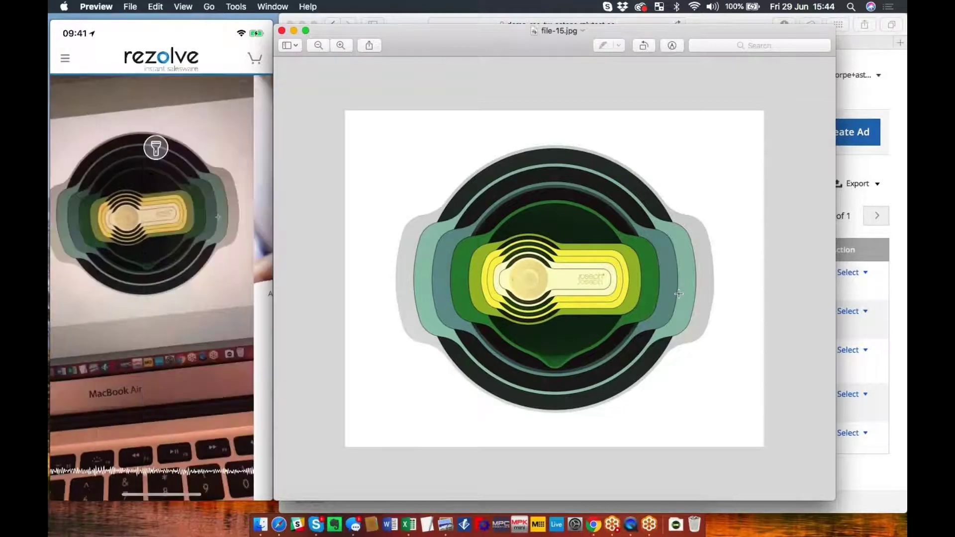
click(181, 6)
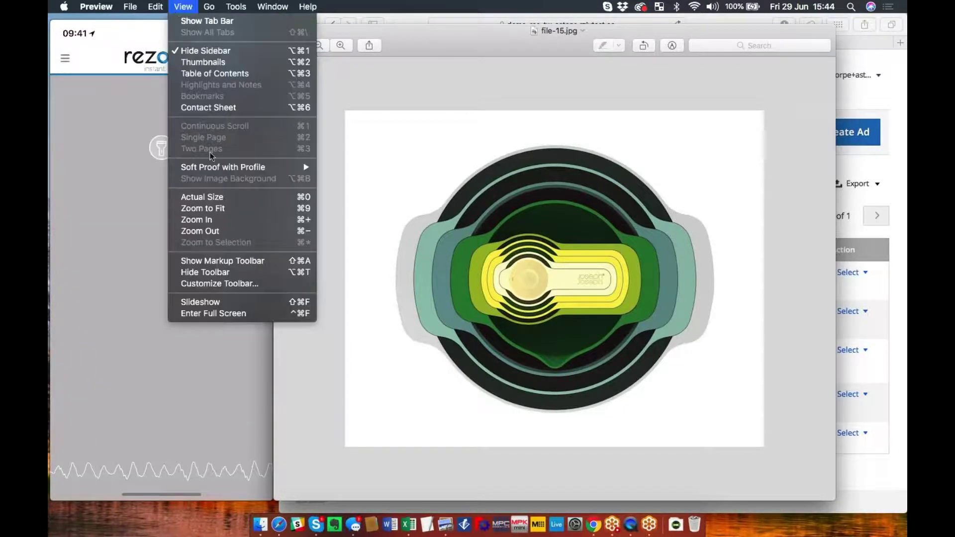
click(217, 197)
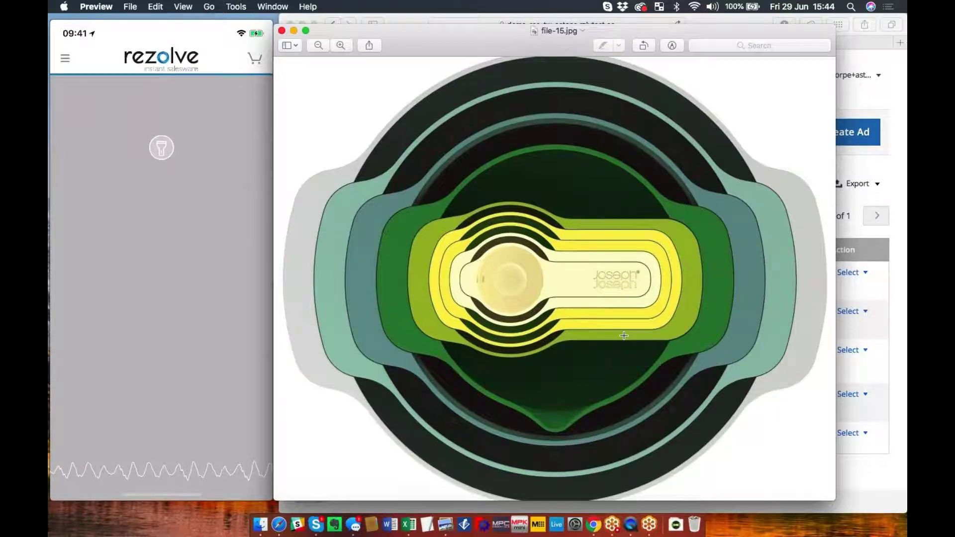
- Enlarge the file-15.jpg window to fill the screen and move it beside the phone screen
drag(513, 46, 289, 25)
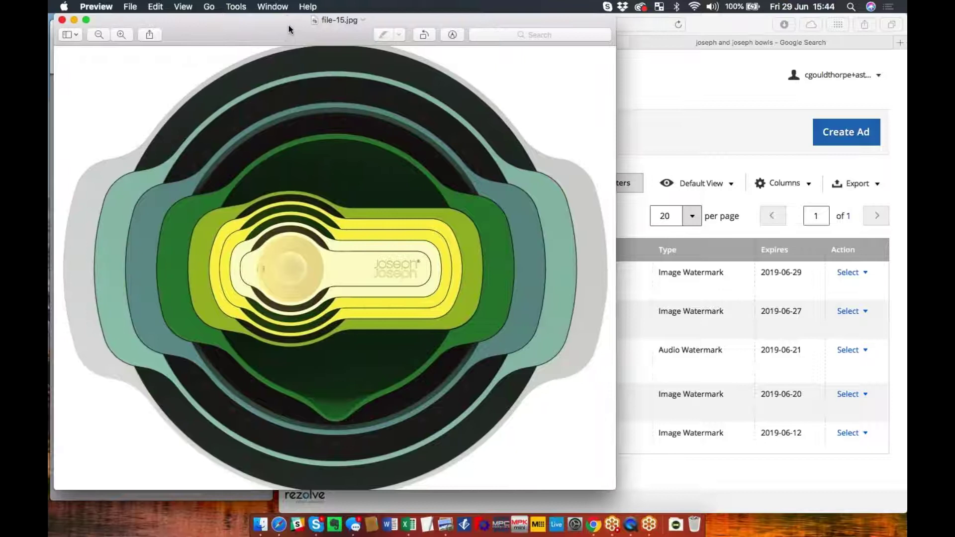
double_click(289, 25)
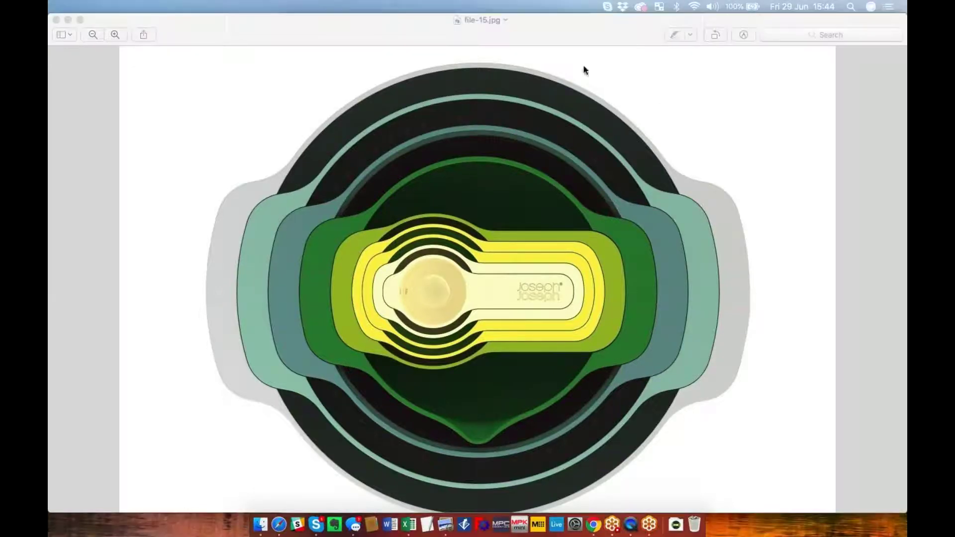
drag(557, 21, 906, 120)
drag(478, 301, 296, 301)
scroll(605, 241, right, 3)
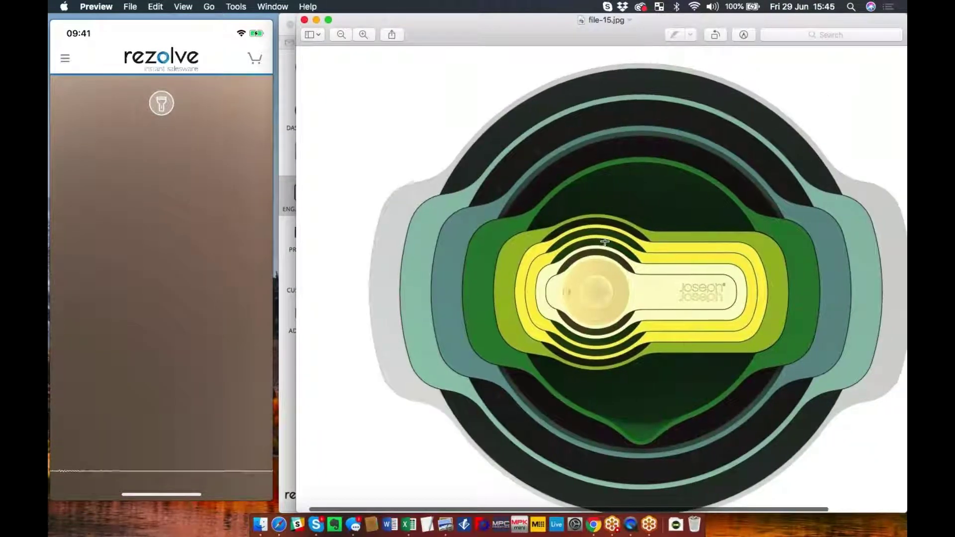
- Magnify the round lid at the centre of the bowl image and zoom gradually back out for a close-up phone scan
scroll(564, 236, up, 10)
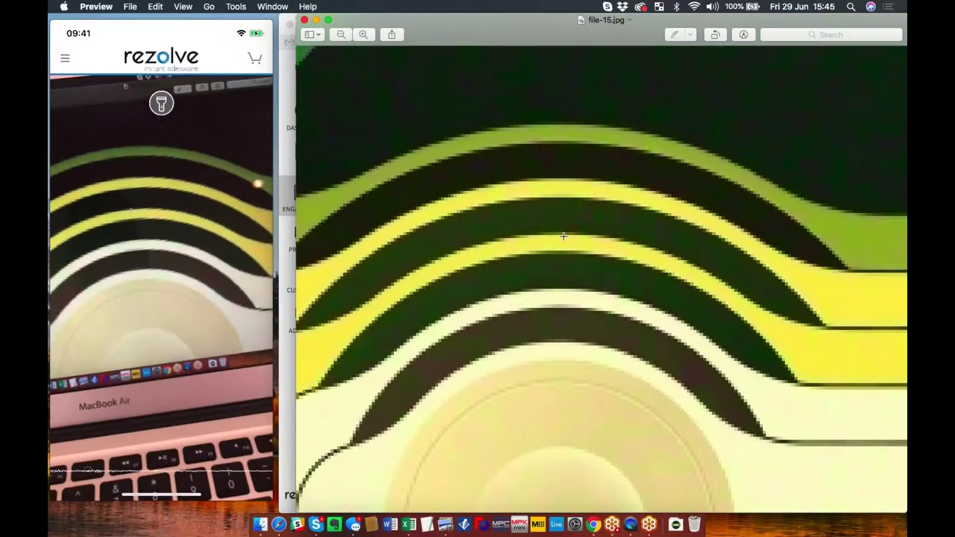
scroll(563, 237, up, 2)
scroll(564, 236, down, 2)
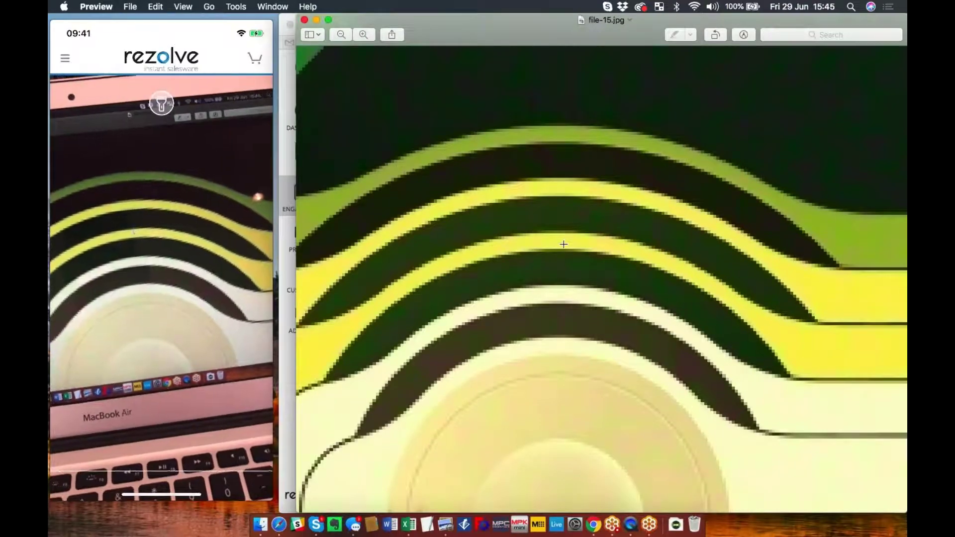
scroll(564, 245, down, 6)
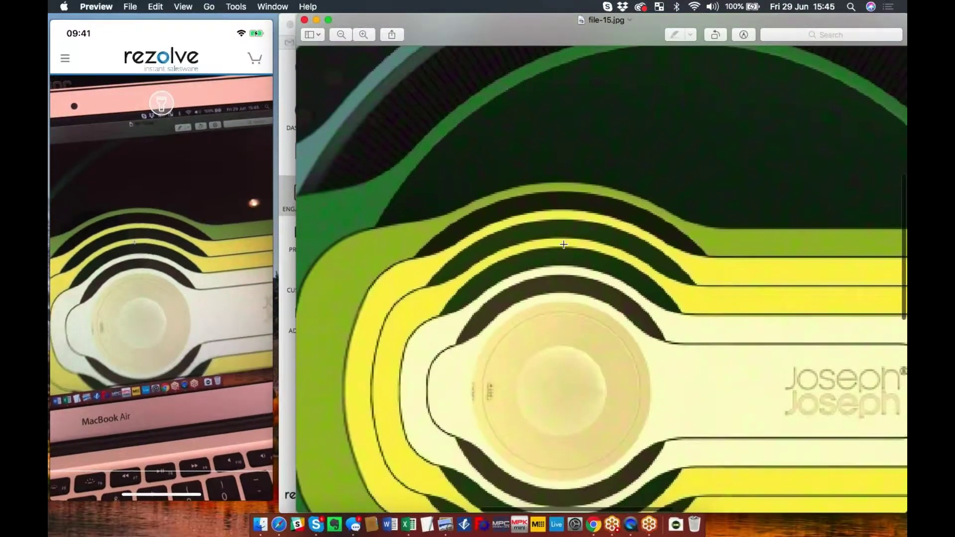
scroll(564, 245, down, 2)
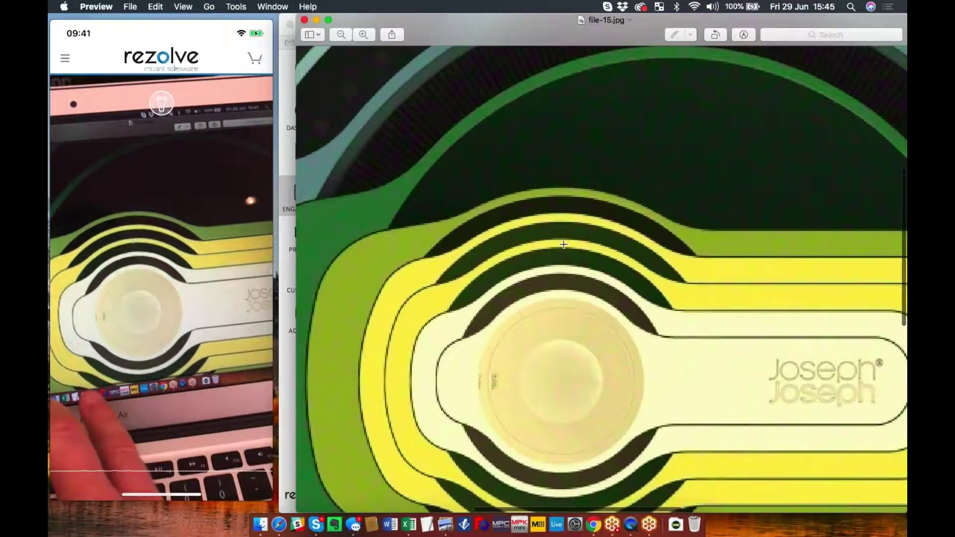
key(XF86MonBrightnessUp)
scroll(564, 244, down, 2)
scroll(564, 245, down, 1)
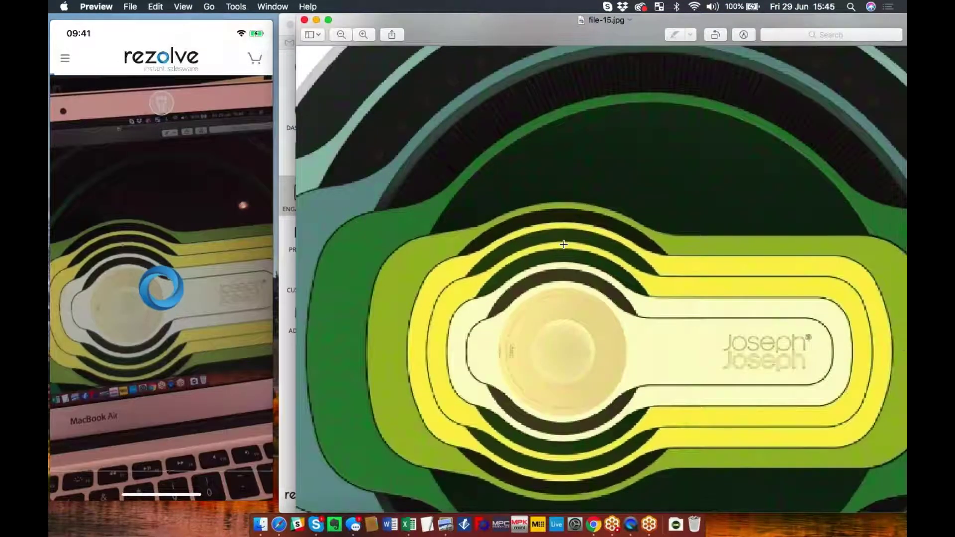
- Pan across the magnified bowl image to its outer handle and zoom back out to the whole bowl set
scroll(673, 221, right, 10)
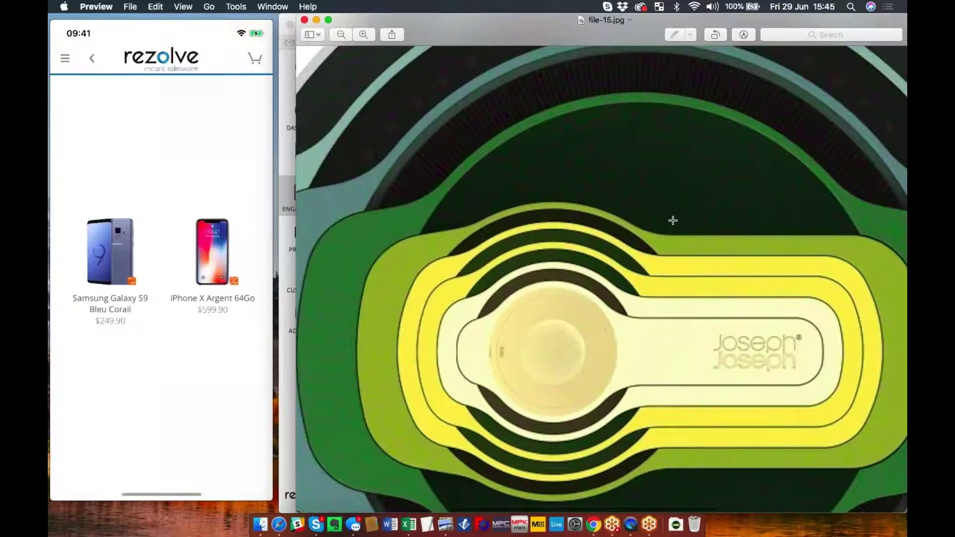
scroll(673, 221, left, 5)
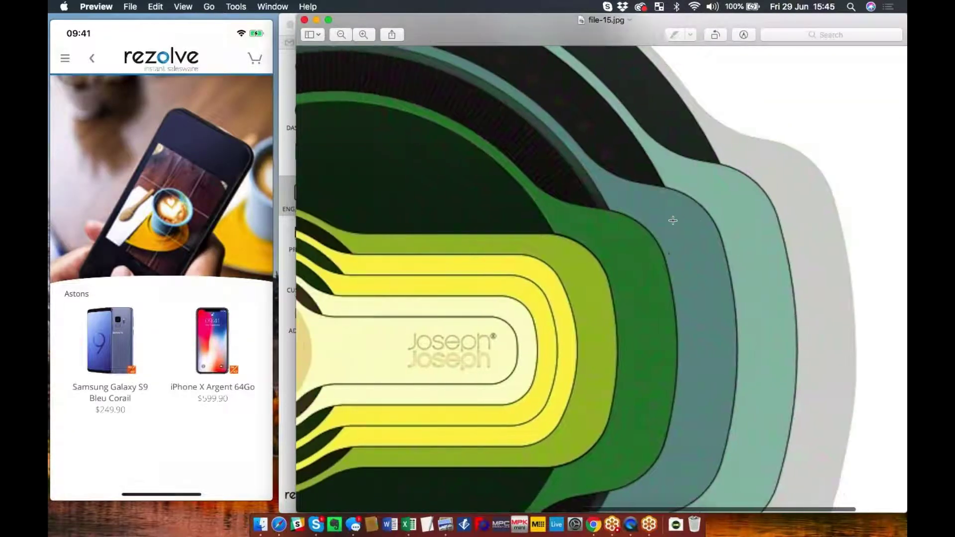
scroll(673, 220, left, 1)
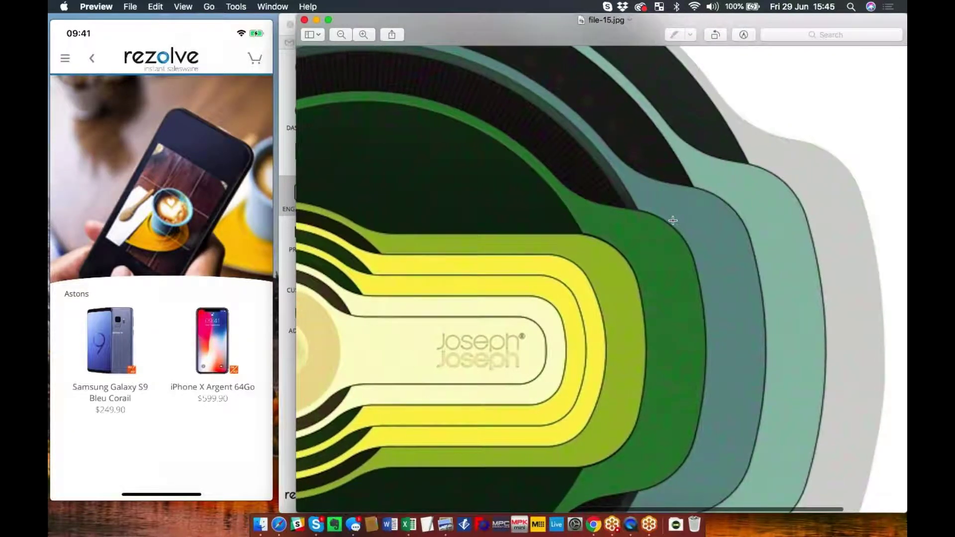
scroll(672, 220, left, 6)
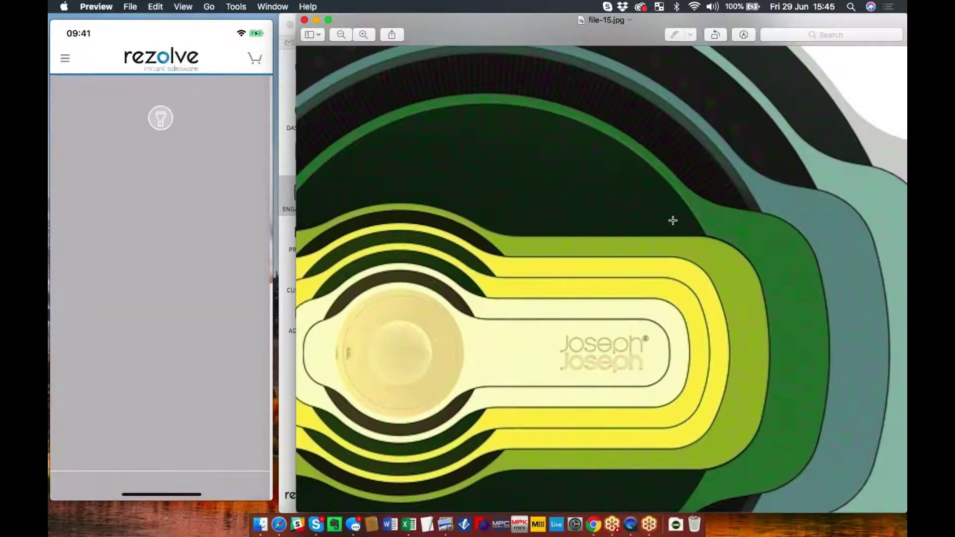
scroll(672, 220, down, 5)
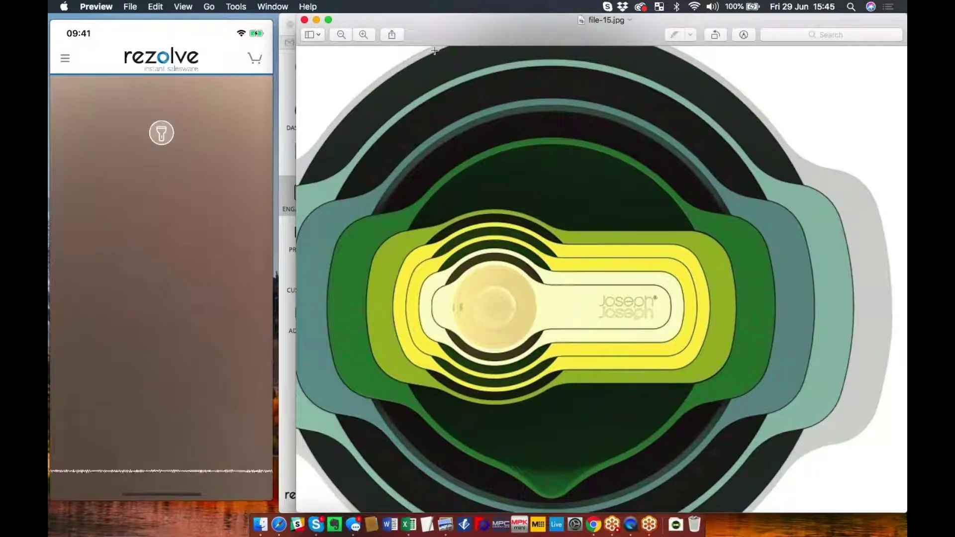
scroll(567, 243, down, 3)
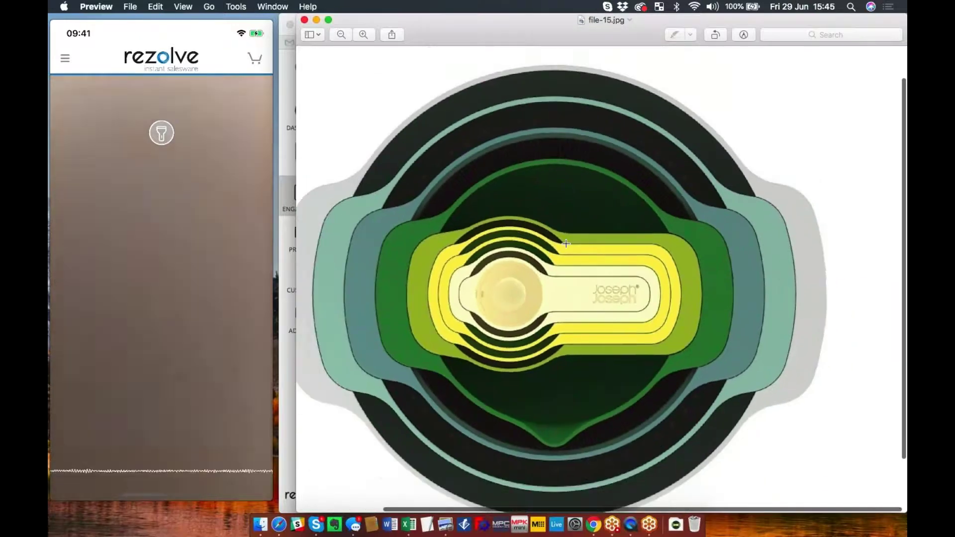
scroll(566, 244, down, 2)
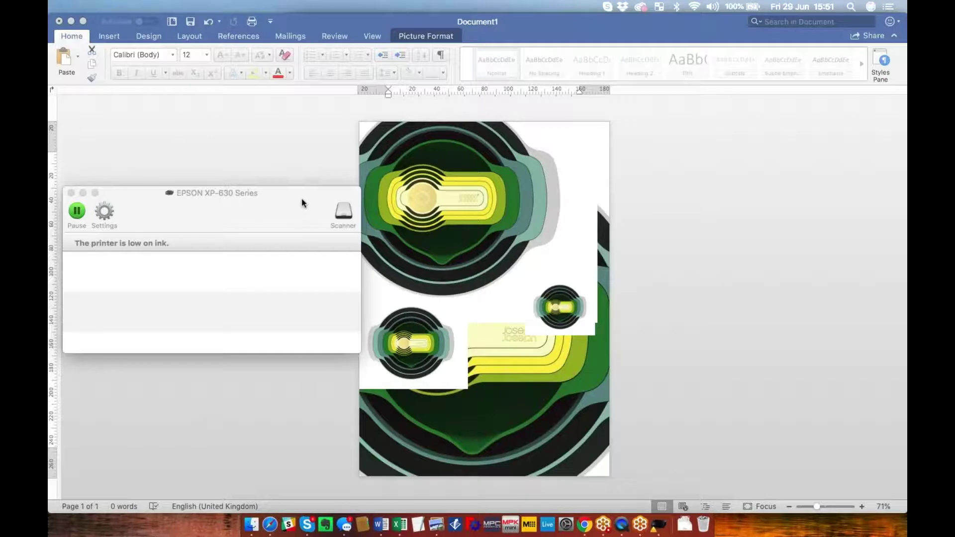
drag(302, 203, 272, 207)
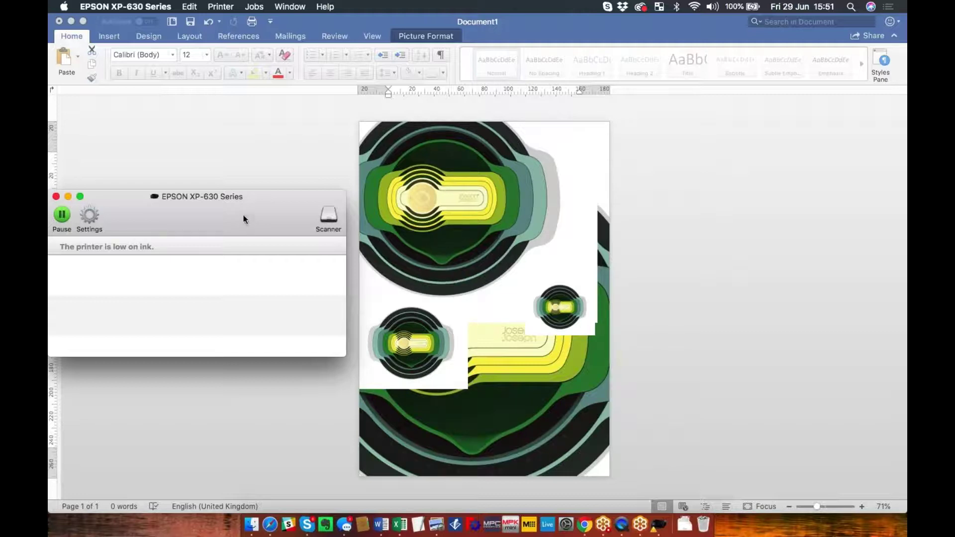
drag(264, 211, 286, 205)
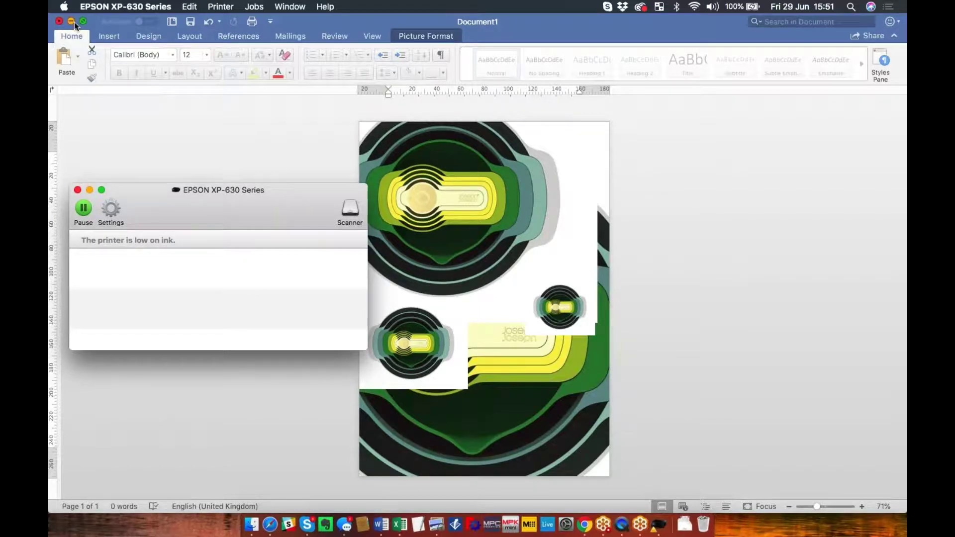
click(273, 527)
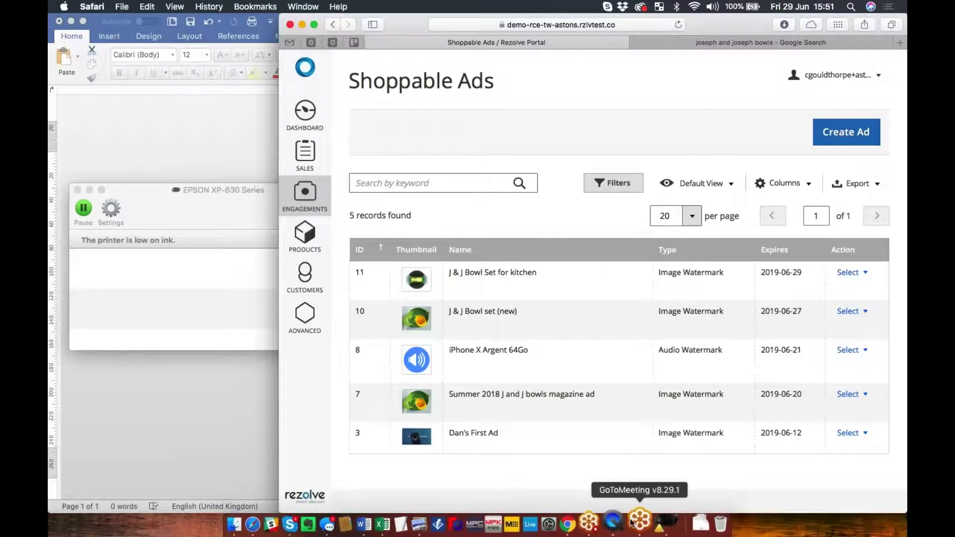
click(621, 522)
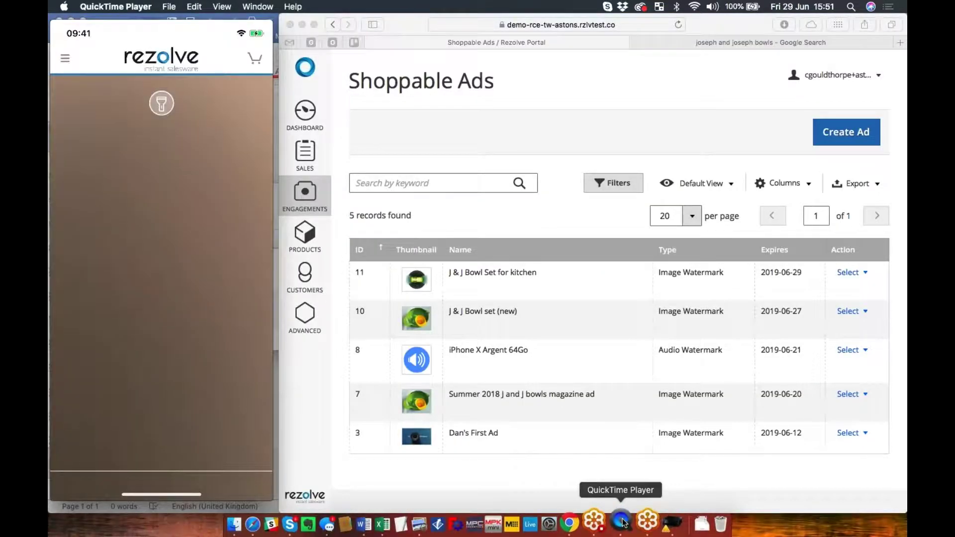